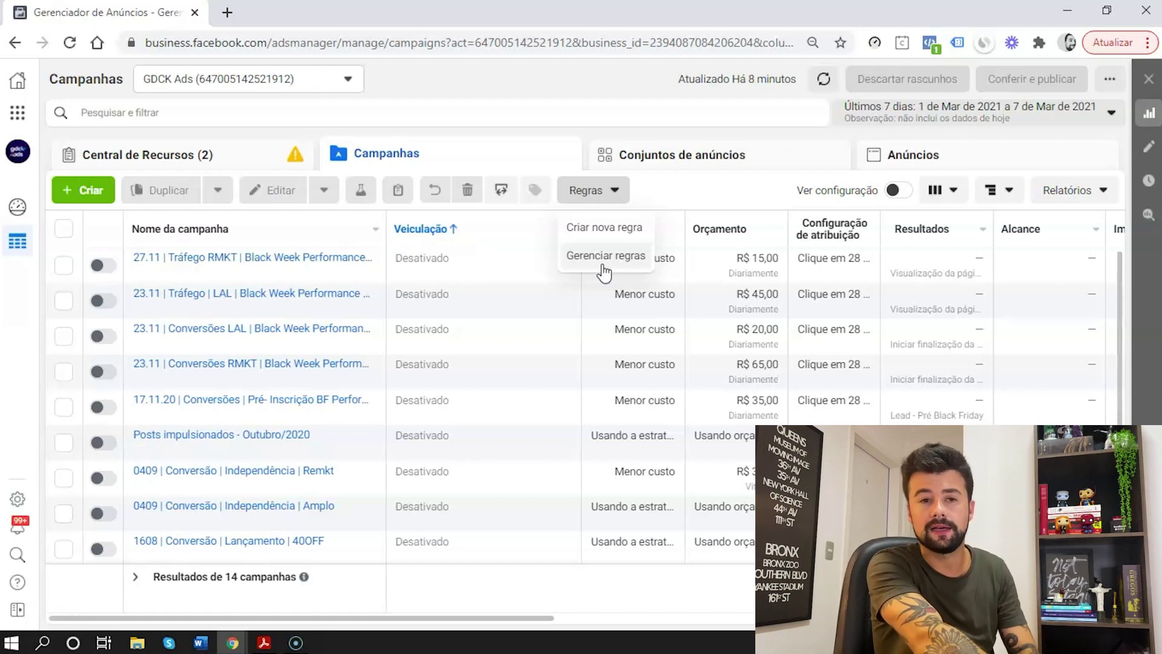
- Start creating a new automated rule for the ad account's campaigns
click(616, 240)
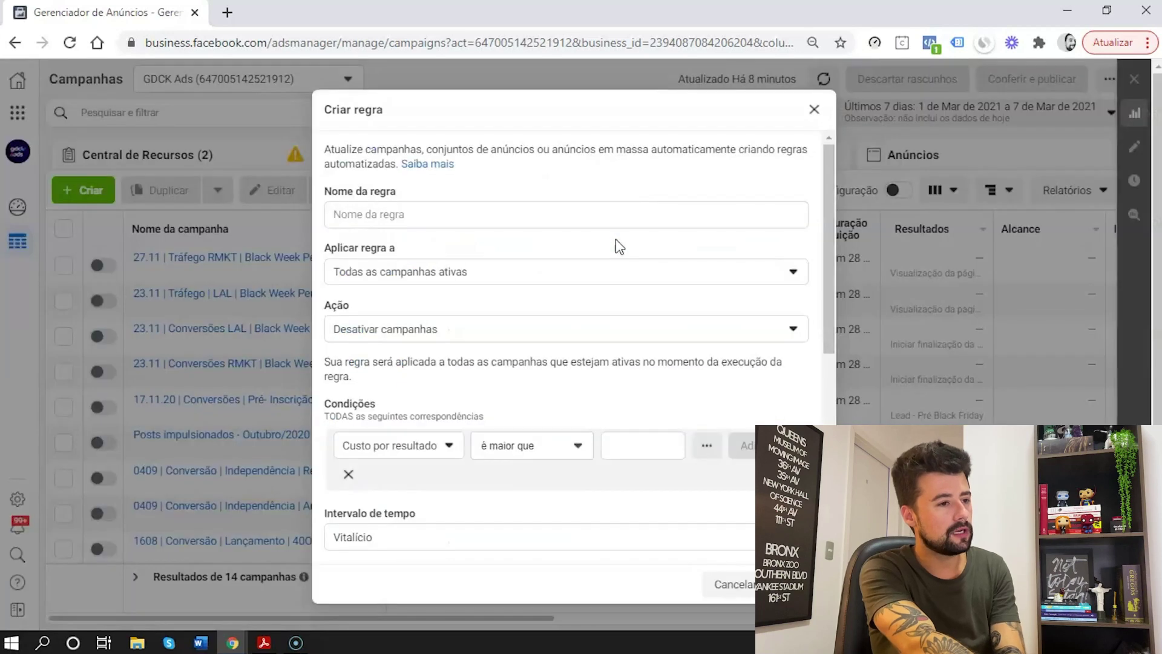
click(516, 215)
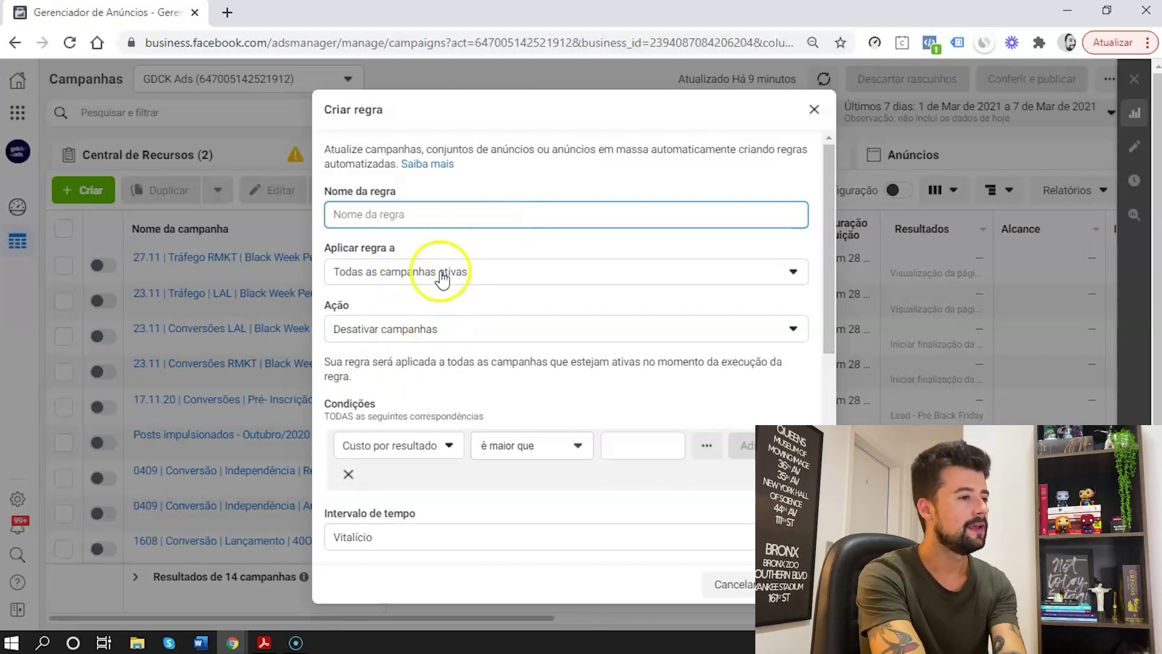
click(826, 177)
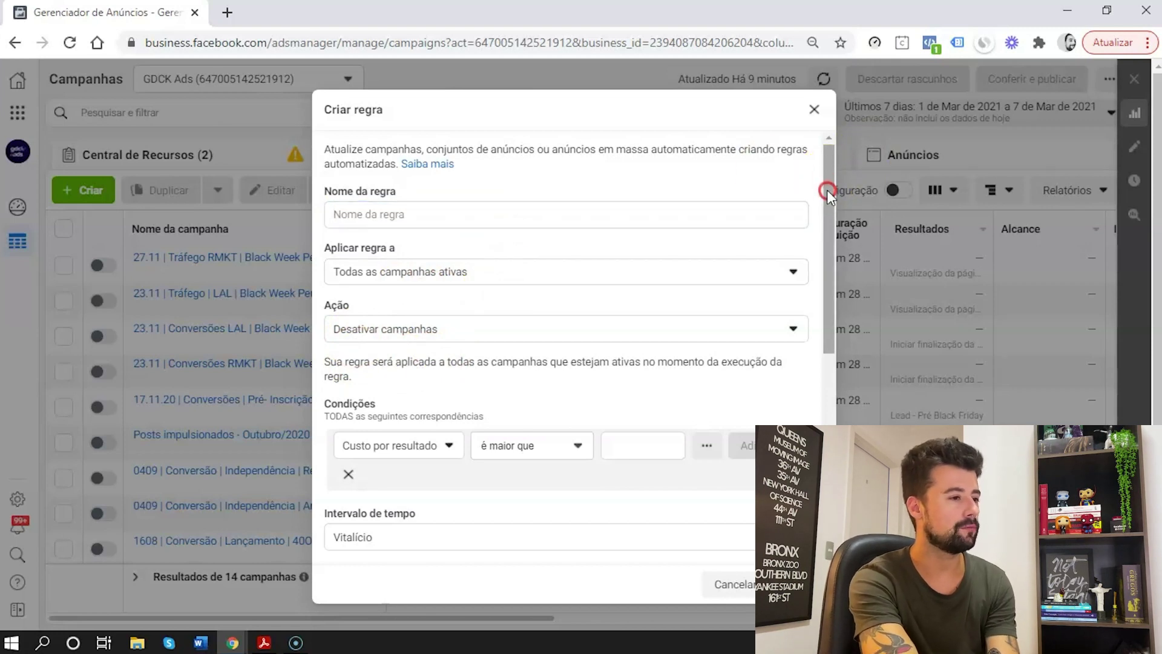
right_click(826, 200)
- Apply the rule to Todas as campanhas ativas and choose Desativar campanhas as its action
click(669, 283)
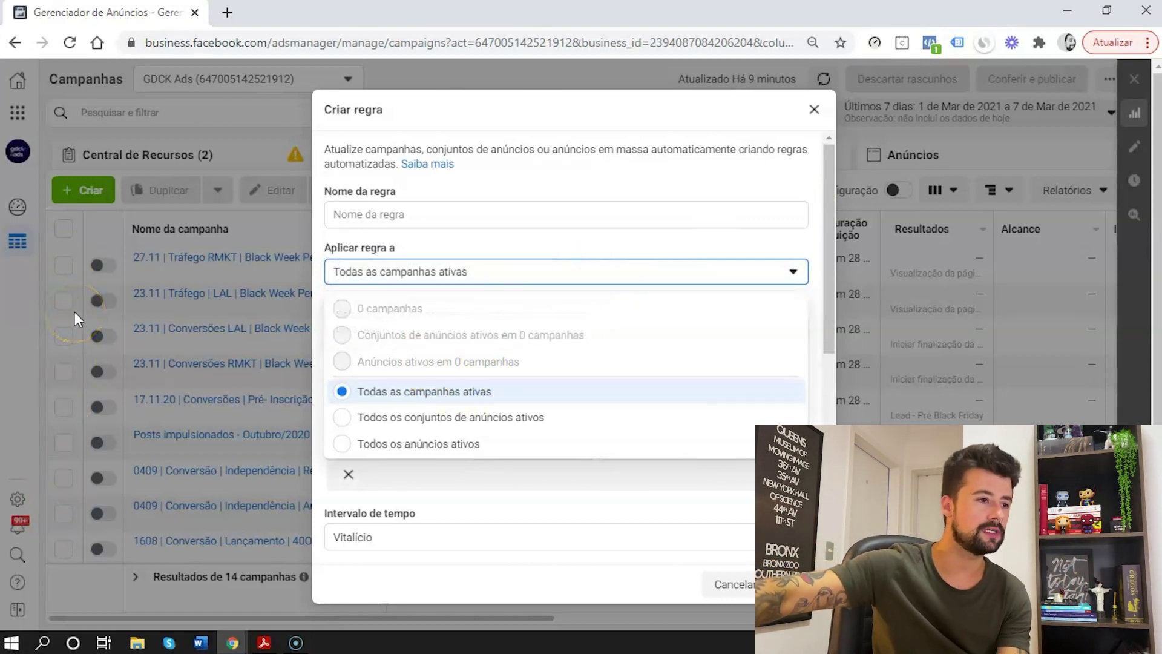
click(531, 396)
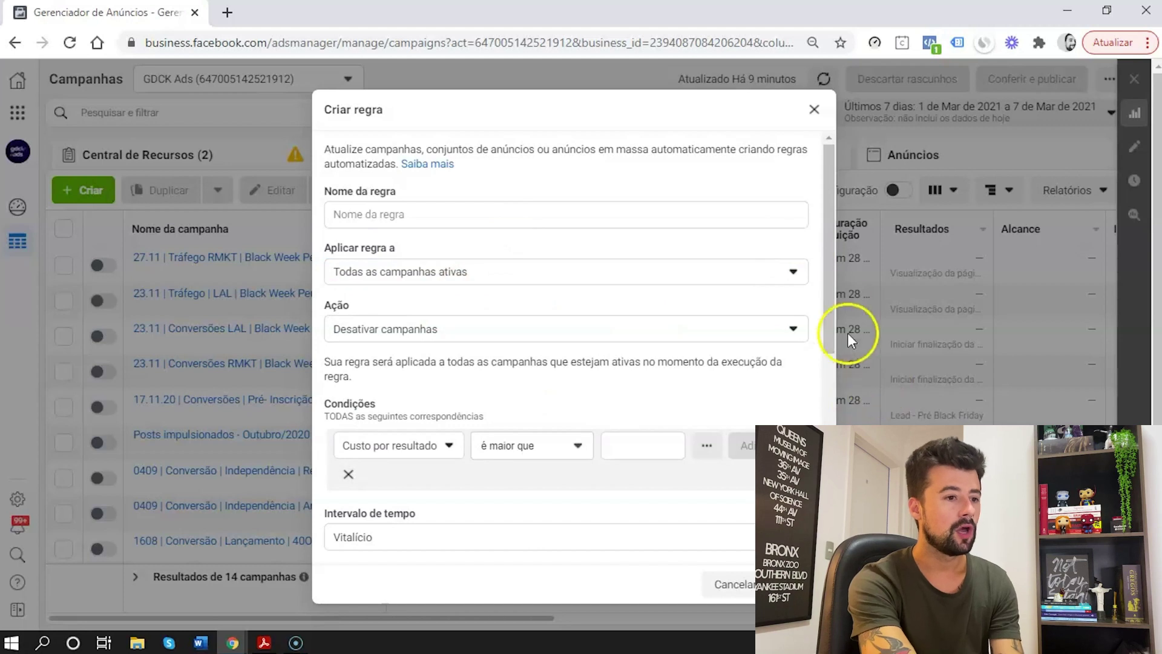
click(772, 337)
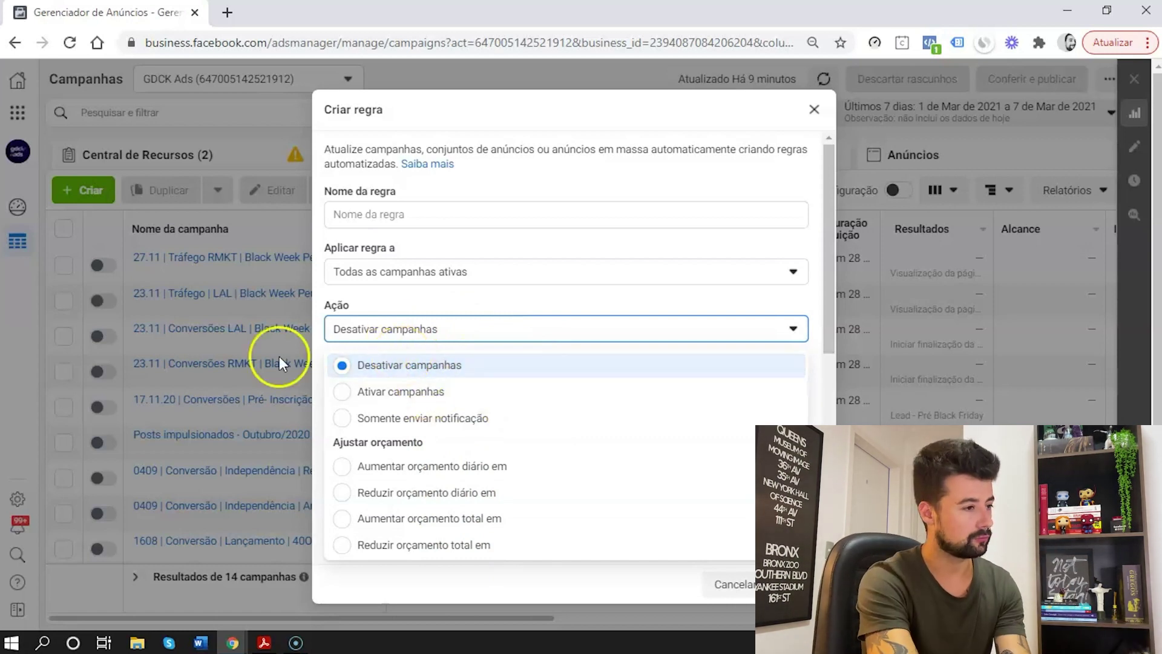
click(572, 377)
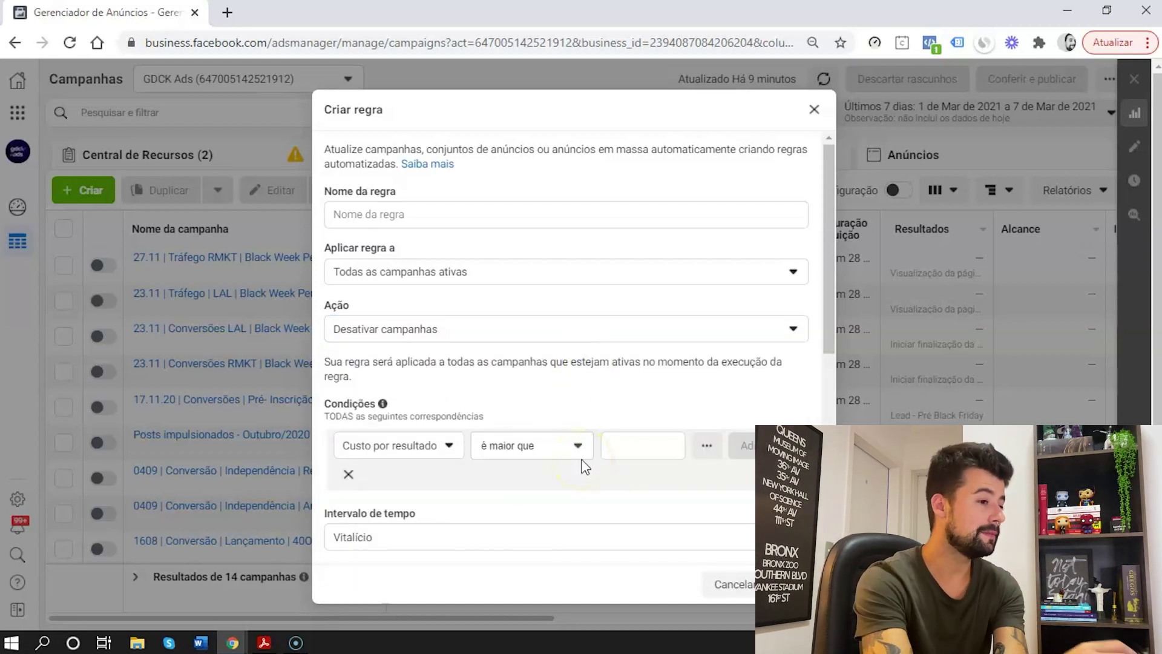
- Add the condition that Custo por resultado é maior que R$ 20,00
click(409, 449)
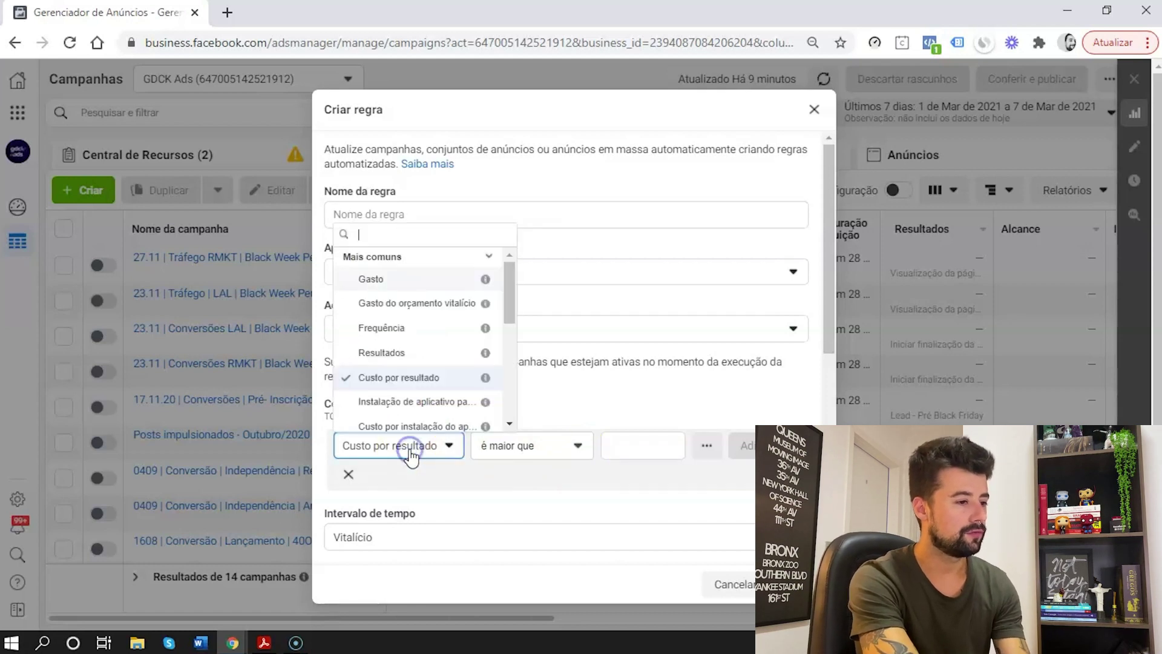
click(578, 428)
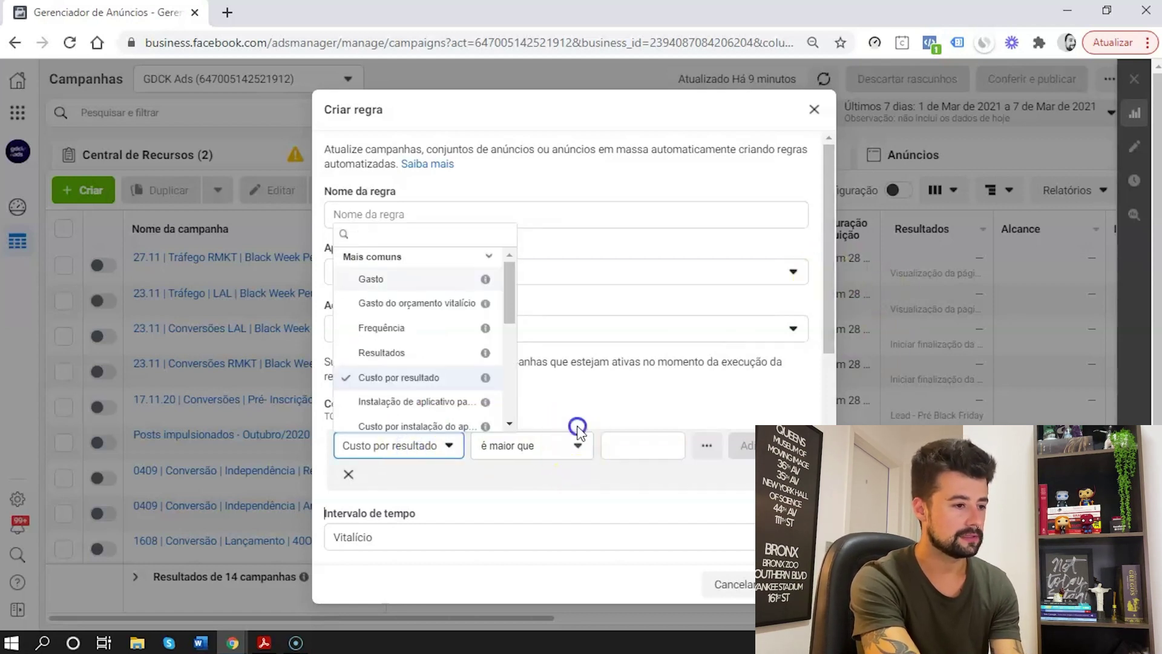
drag(828, 329, 822, 392)
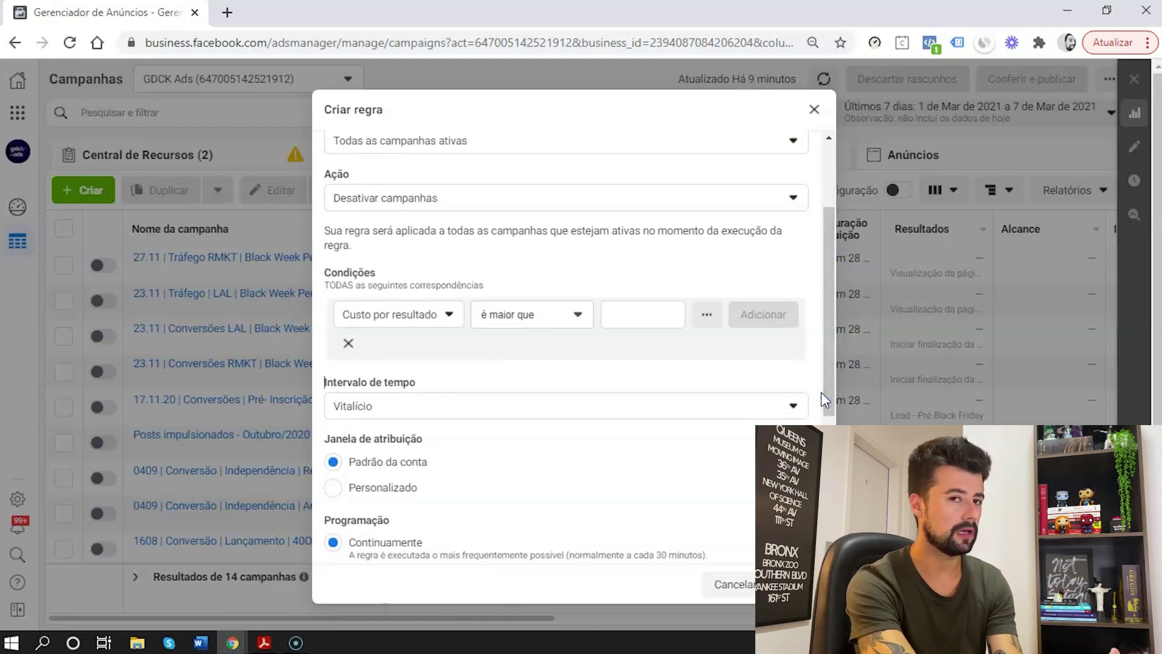
click(396, 325)
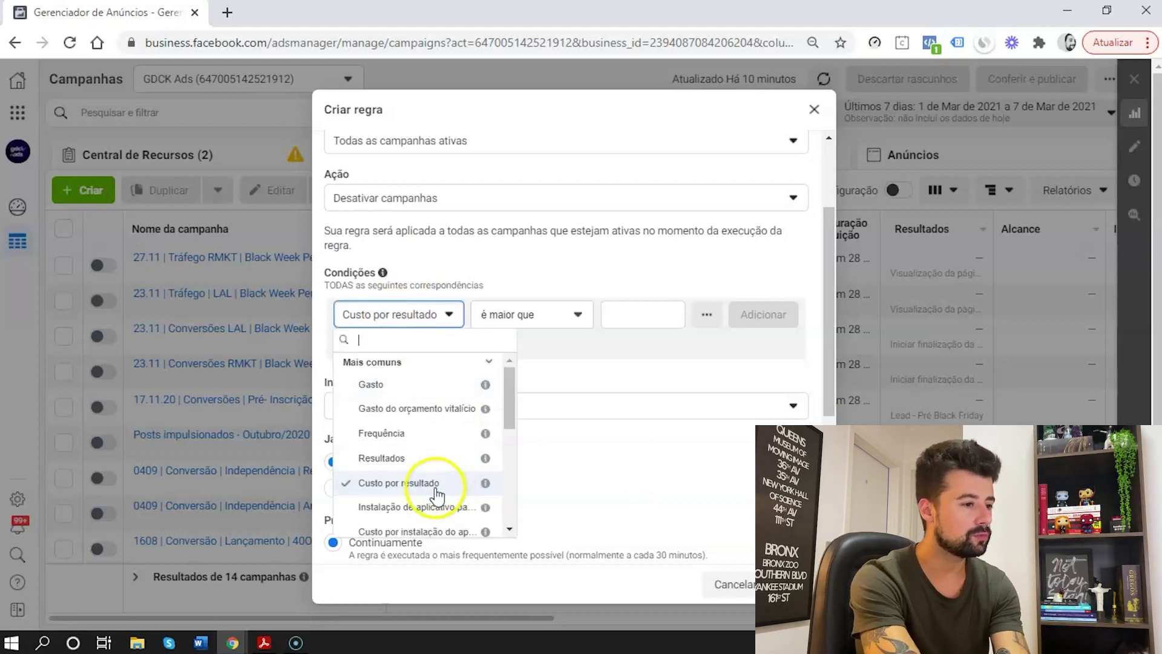
click(437, 489)
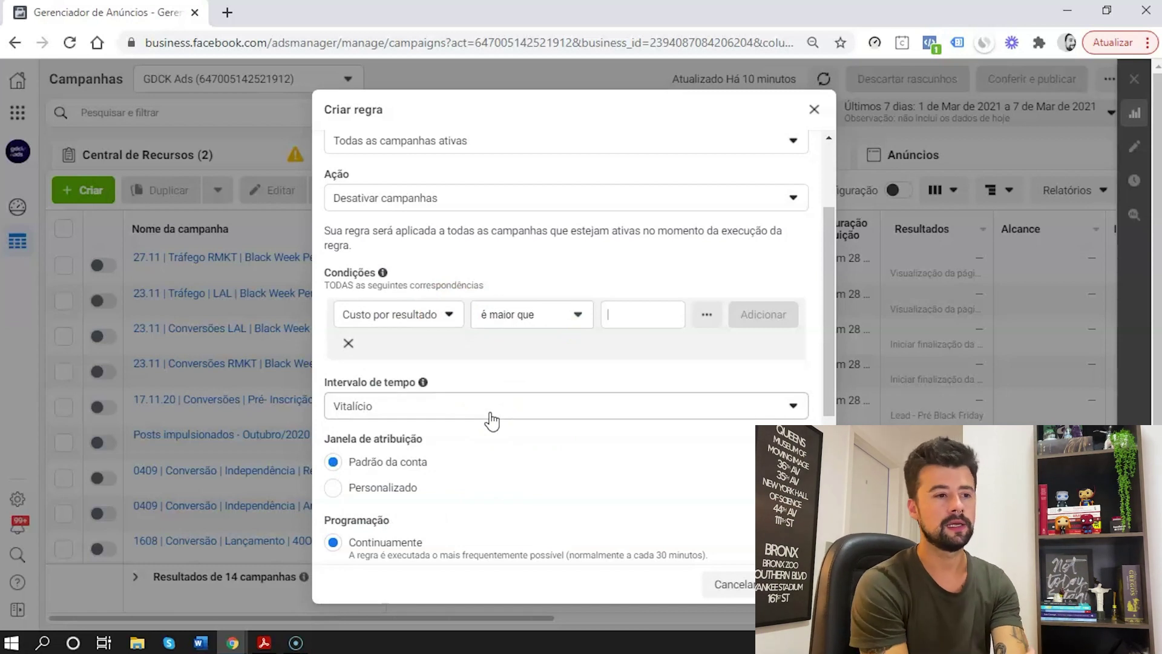
click(640, 334)
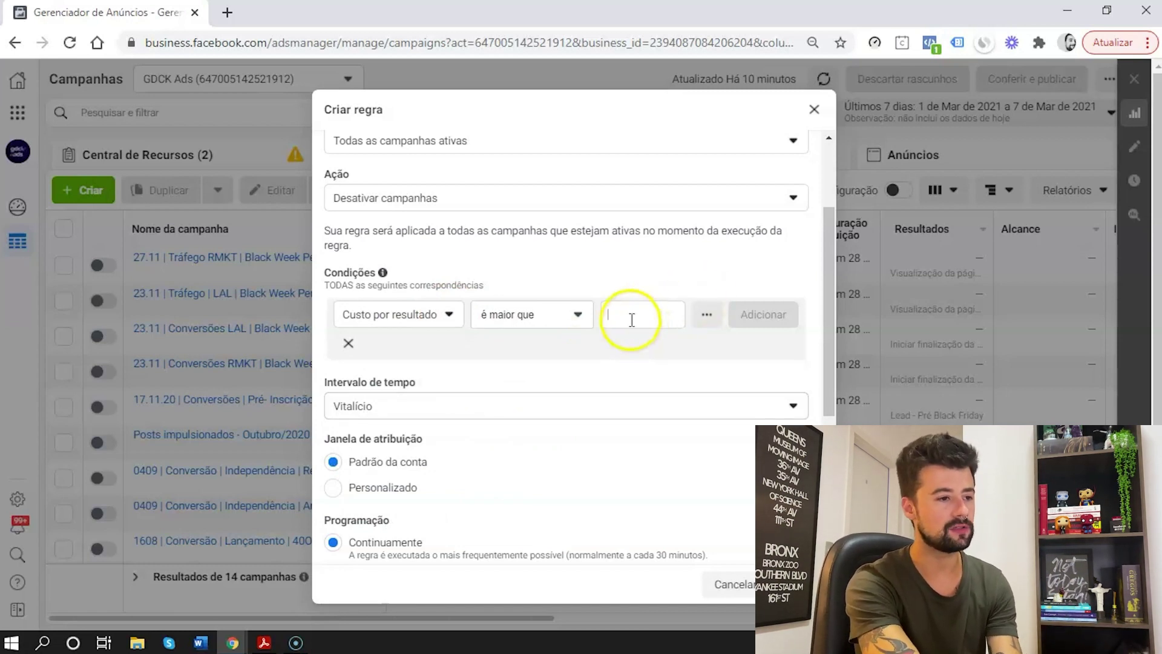
text(20)
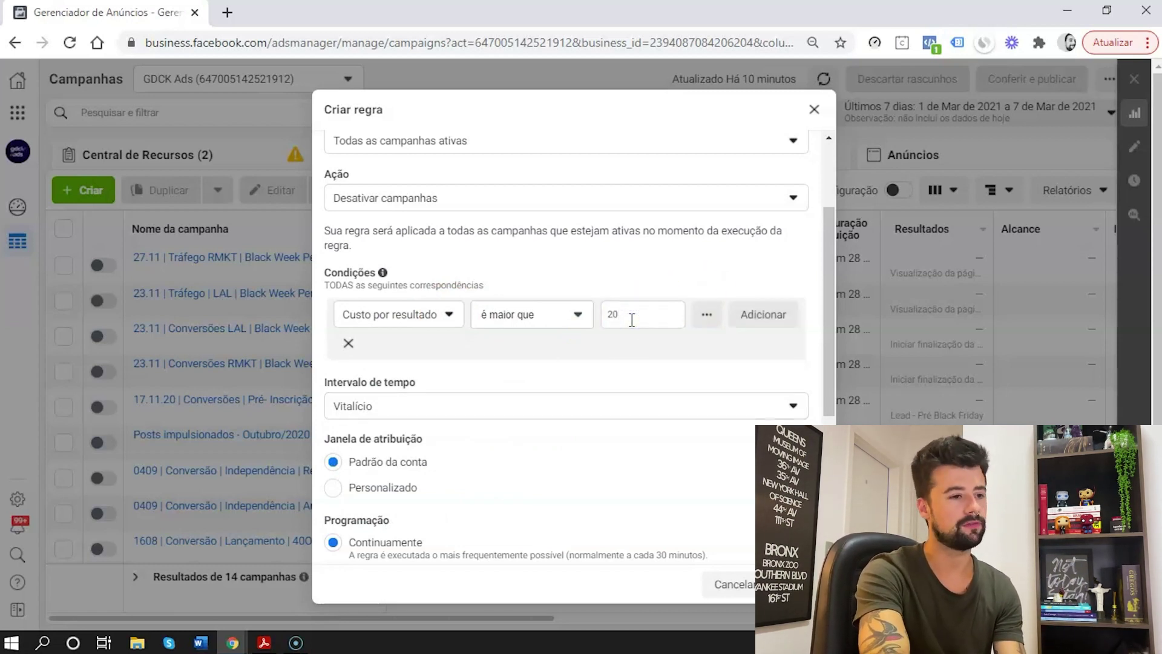
text(.00)
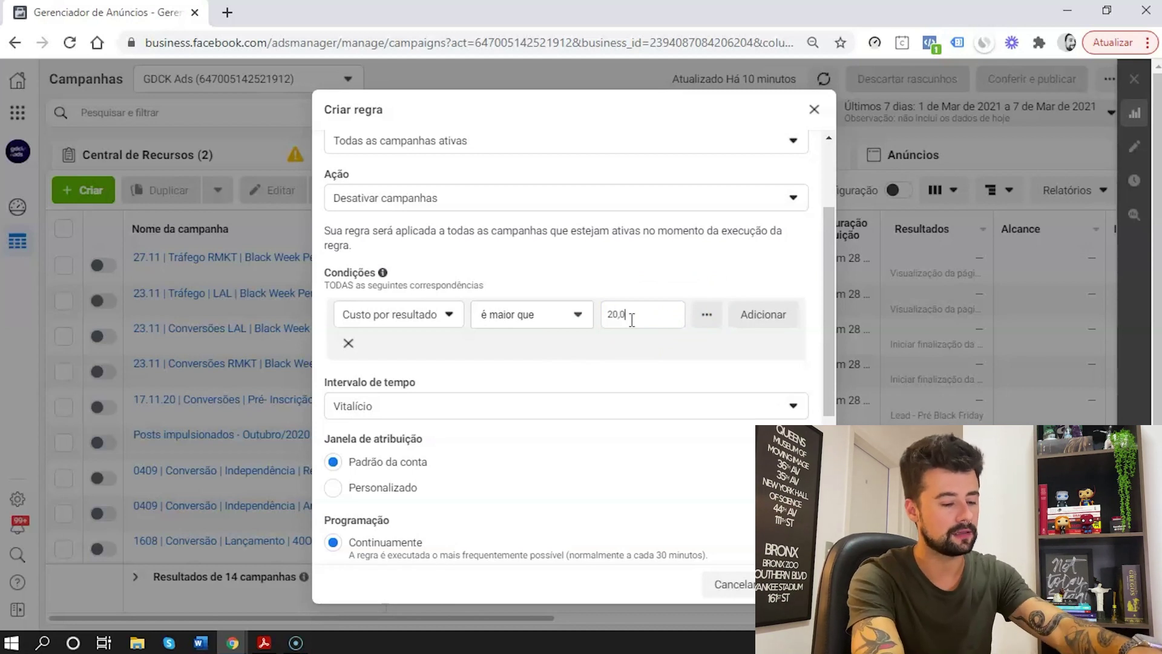
click(641, 301)
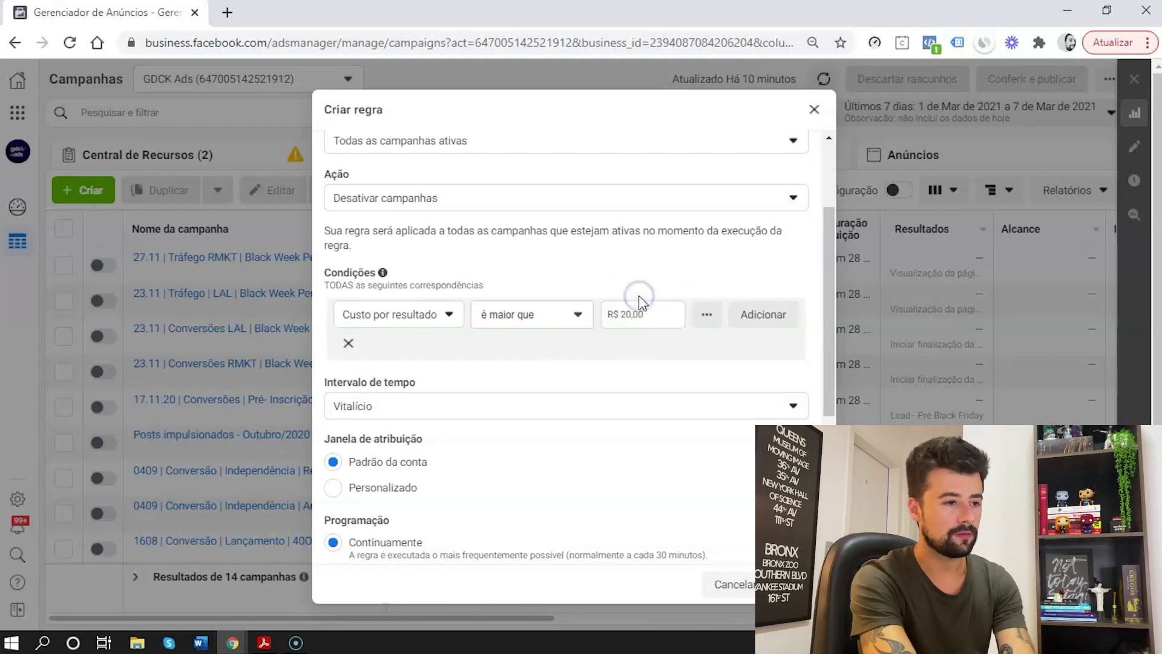
click(761, 317)
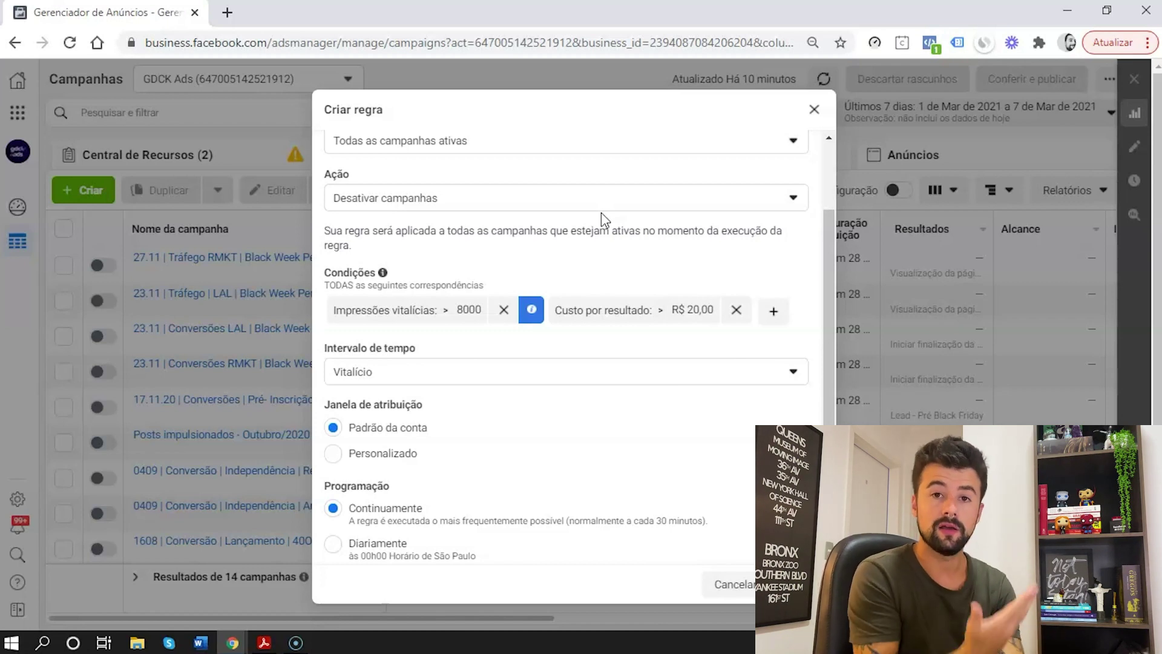
click(622, 227)
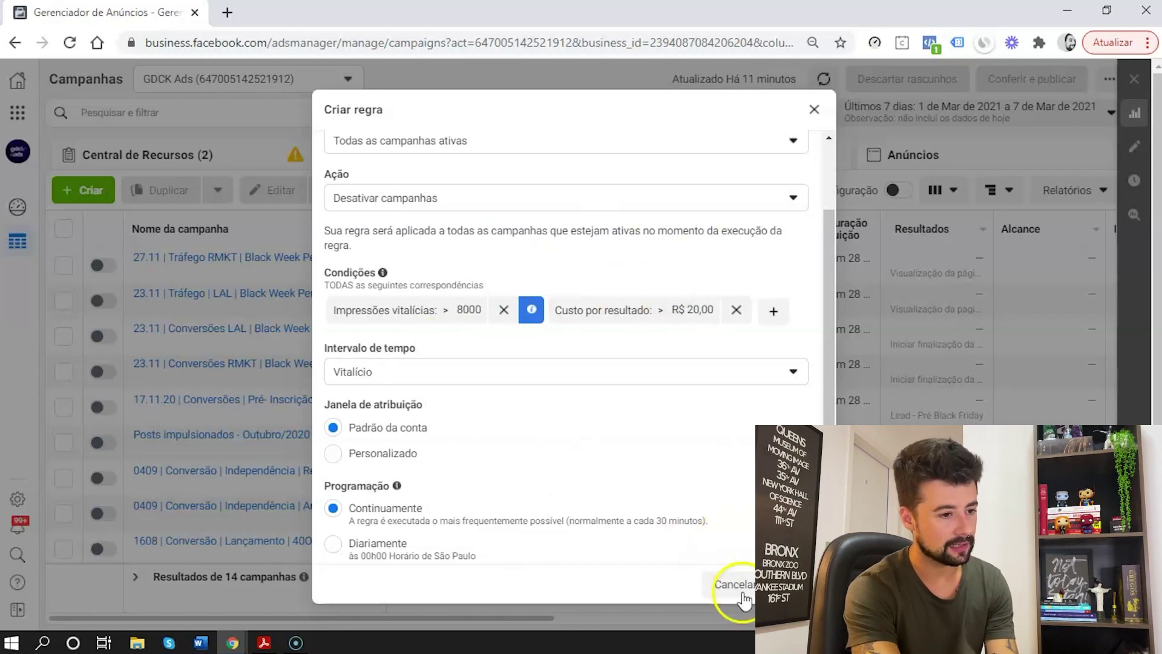
click(517, 449)
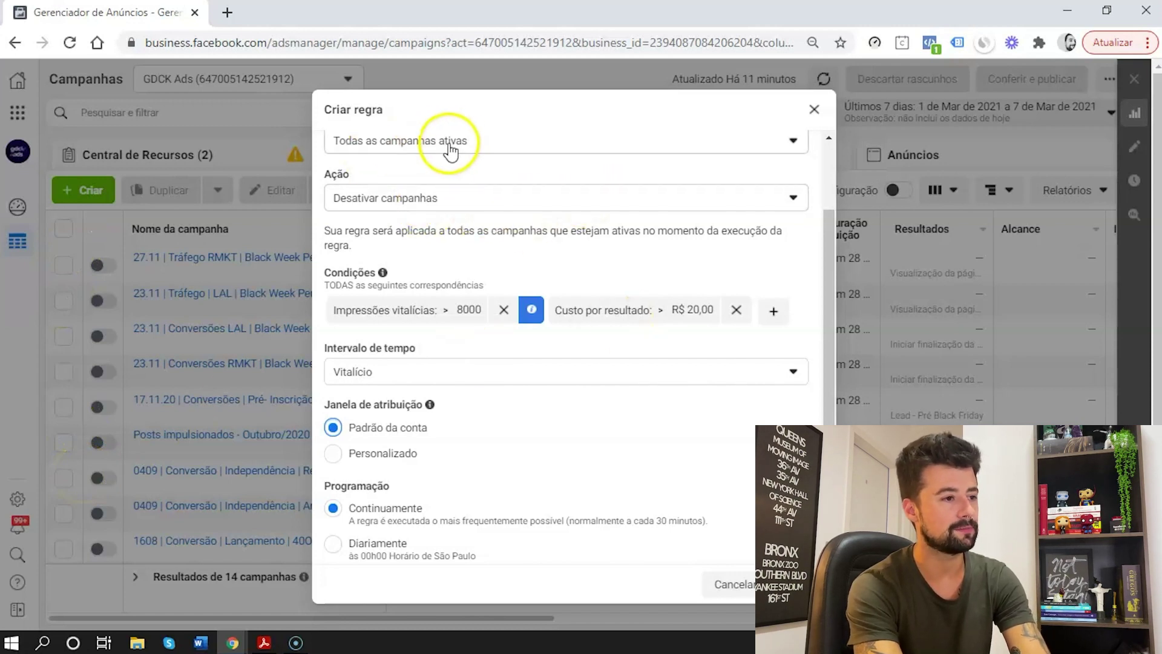
click(508, 151)
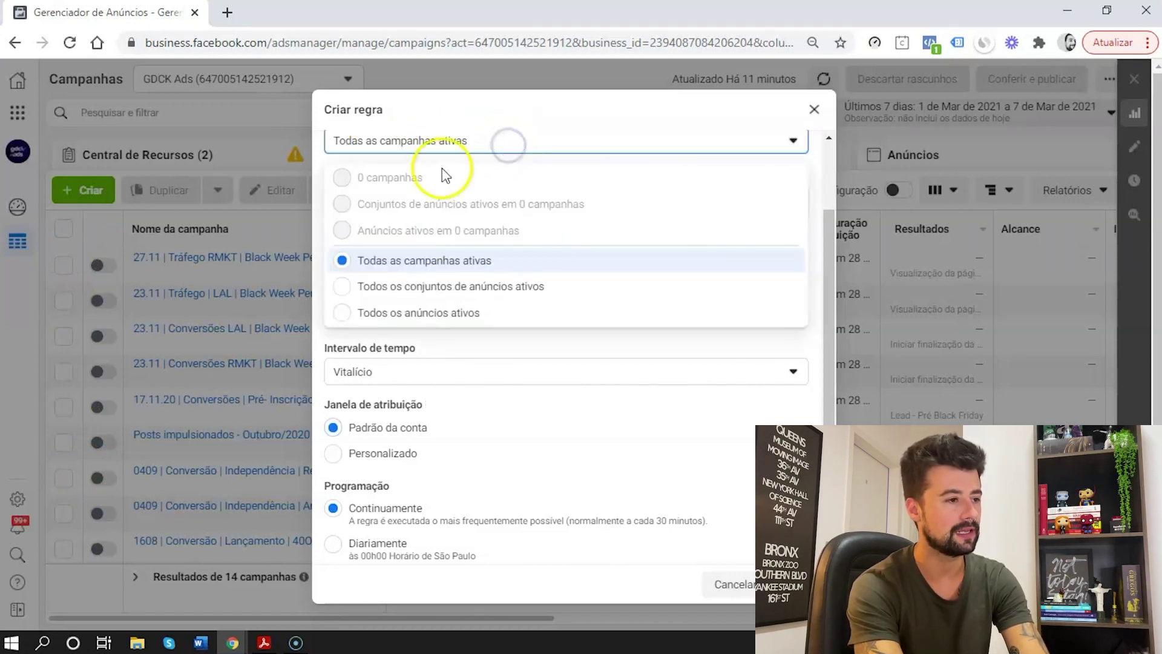
click(505, 147)
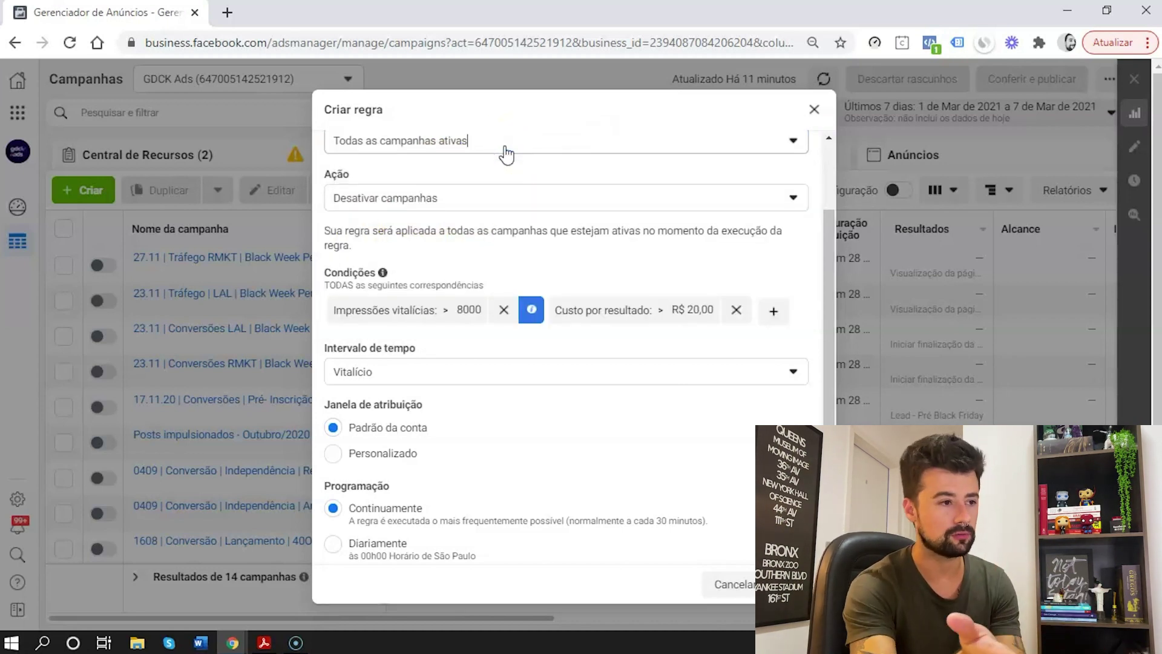
click(731, 370)
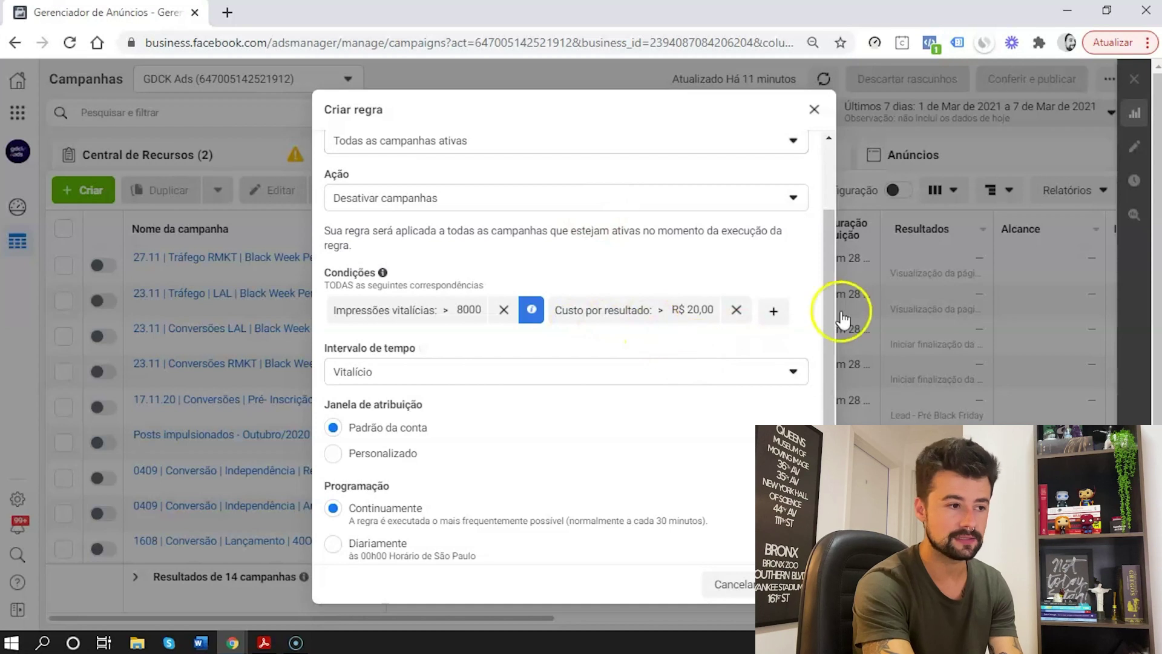
- Add a further condition that Nome da campanha contém "Conversão"
click(777, 310)
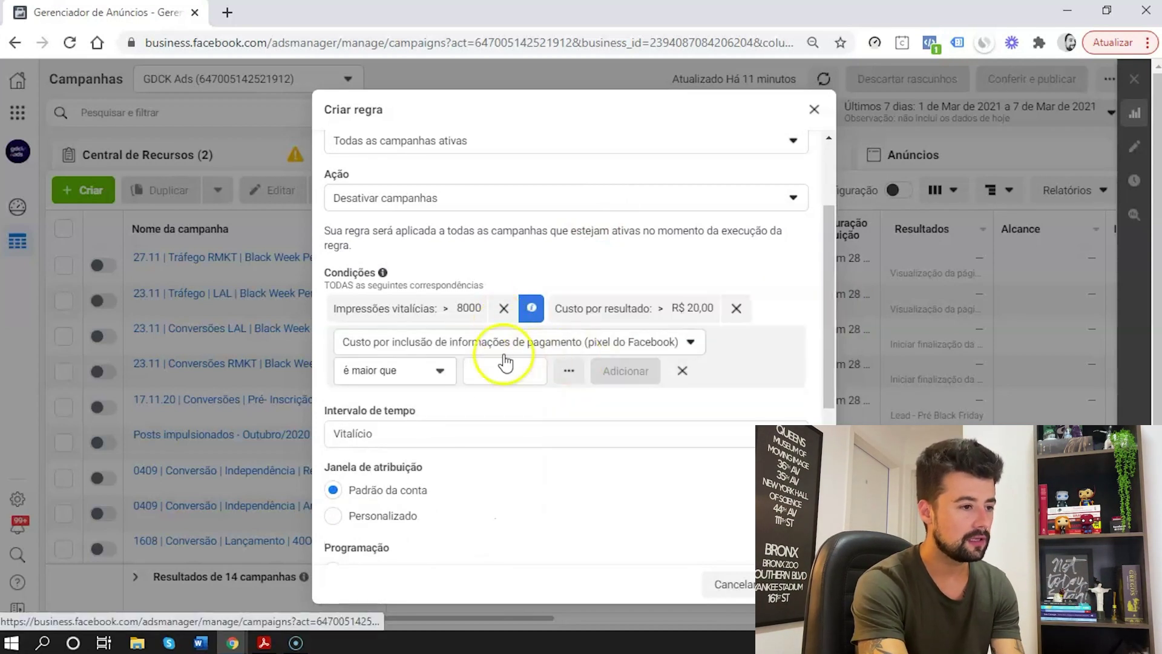
click(598, 344)
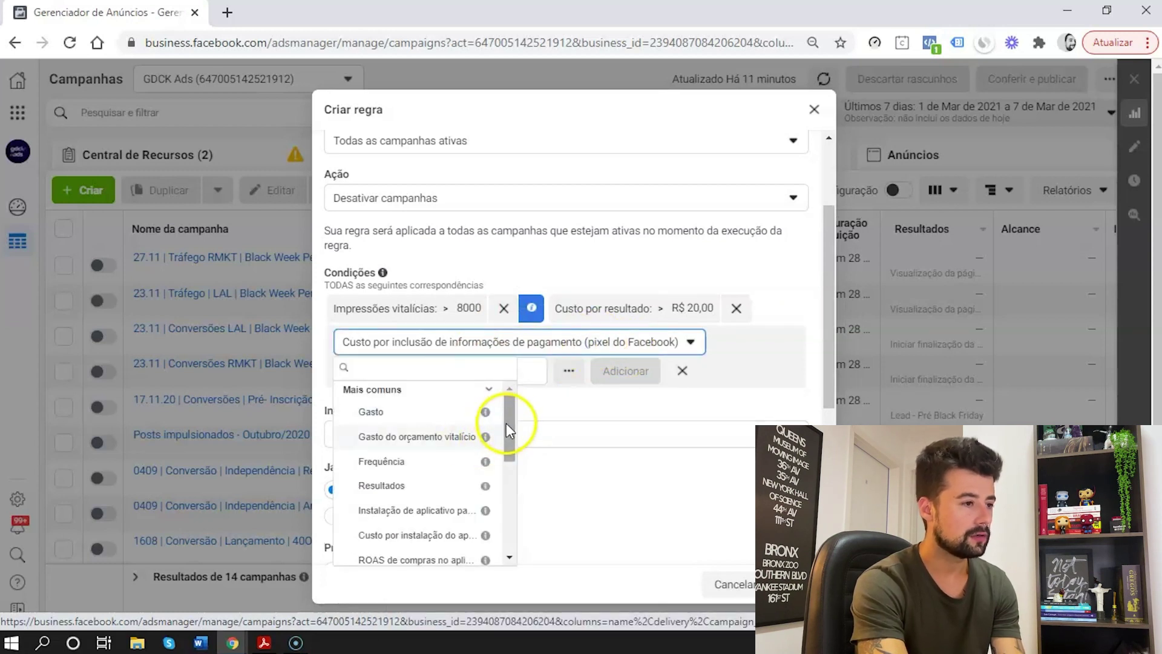
drag(506, 423, 509, 475)
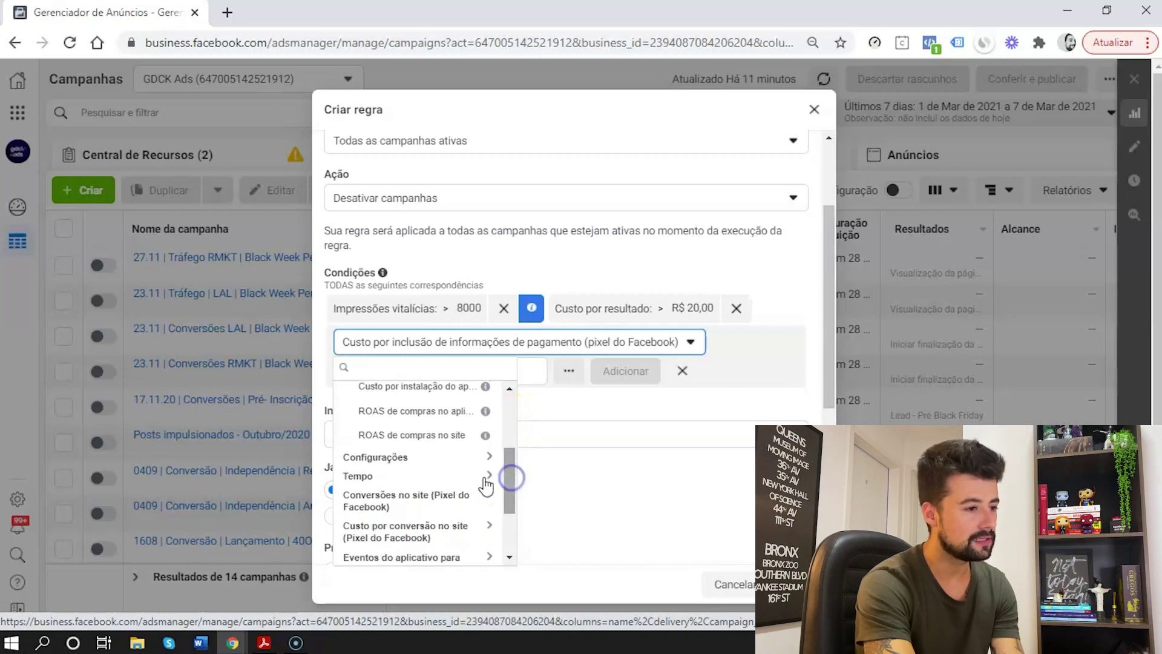
click(418, 459)
click(427, 477)
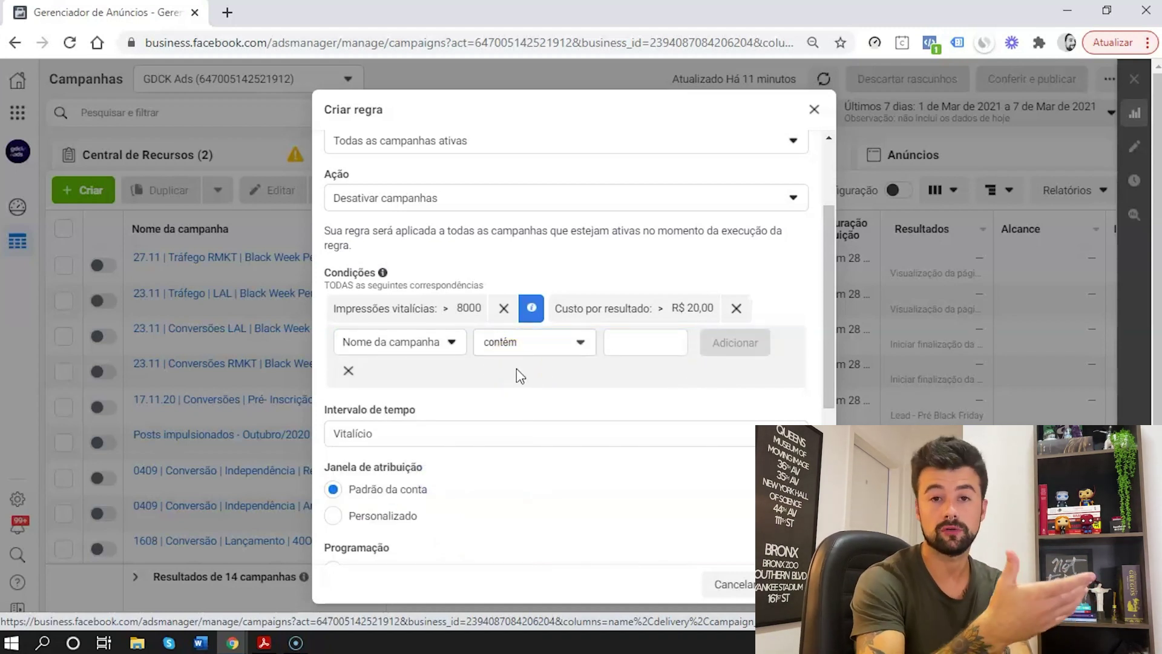
click(596, 348)
click(631, 342)
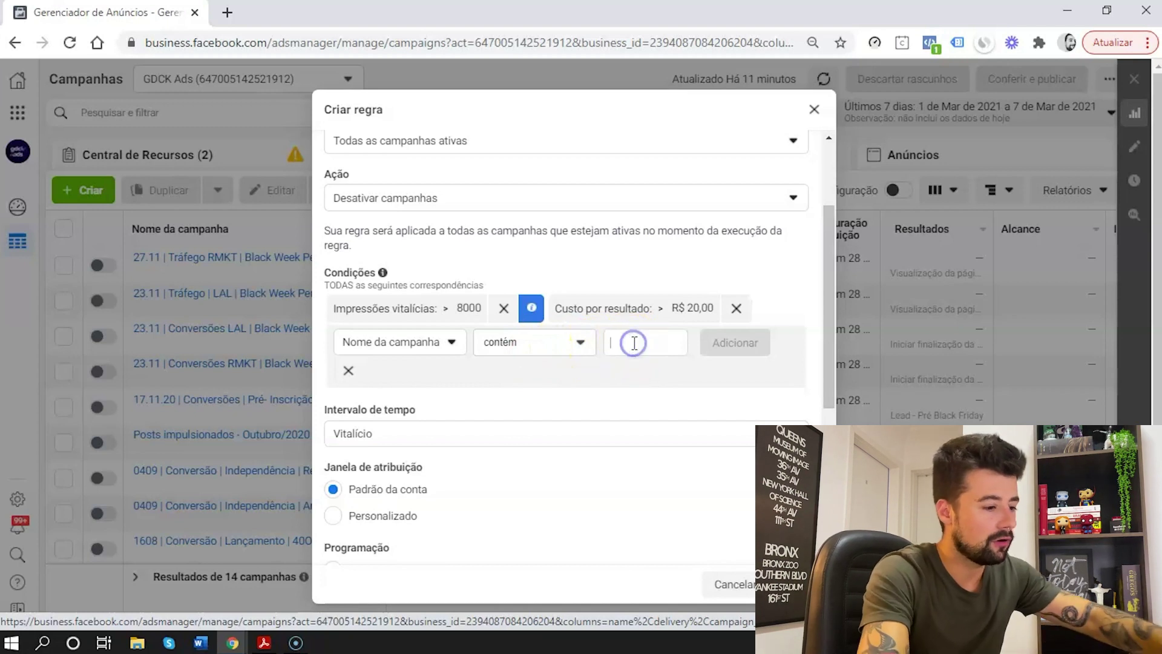
text(Conversão)
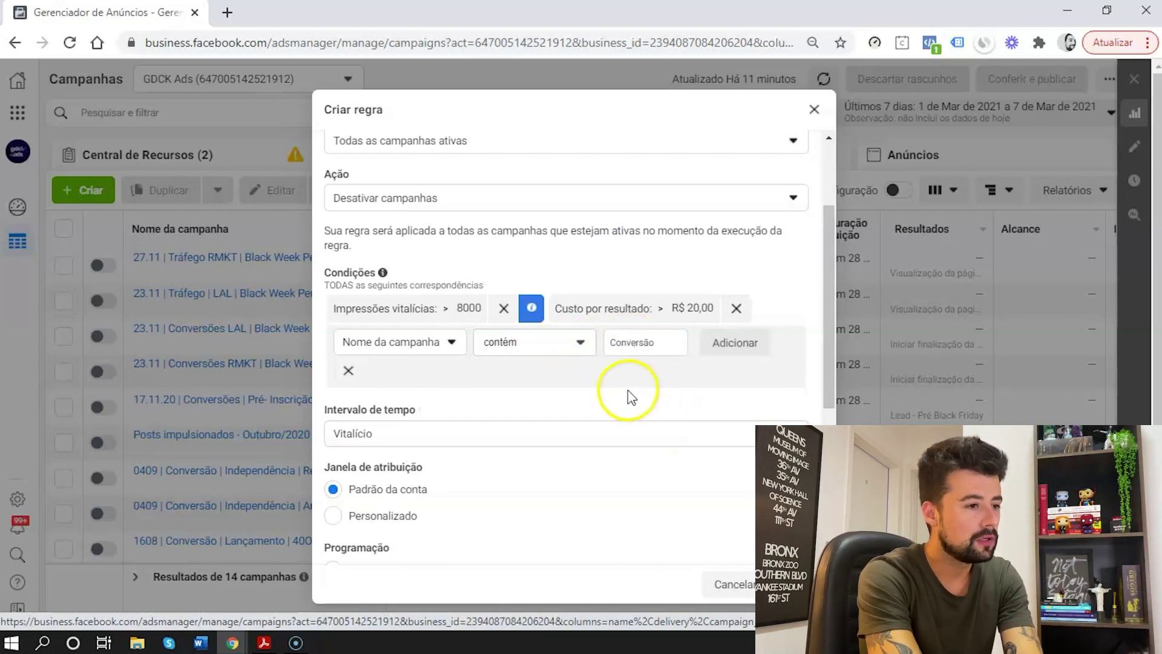
click(724, 351)
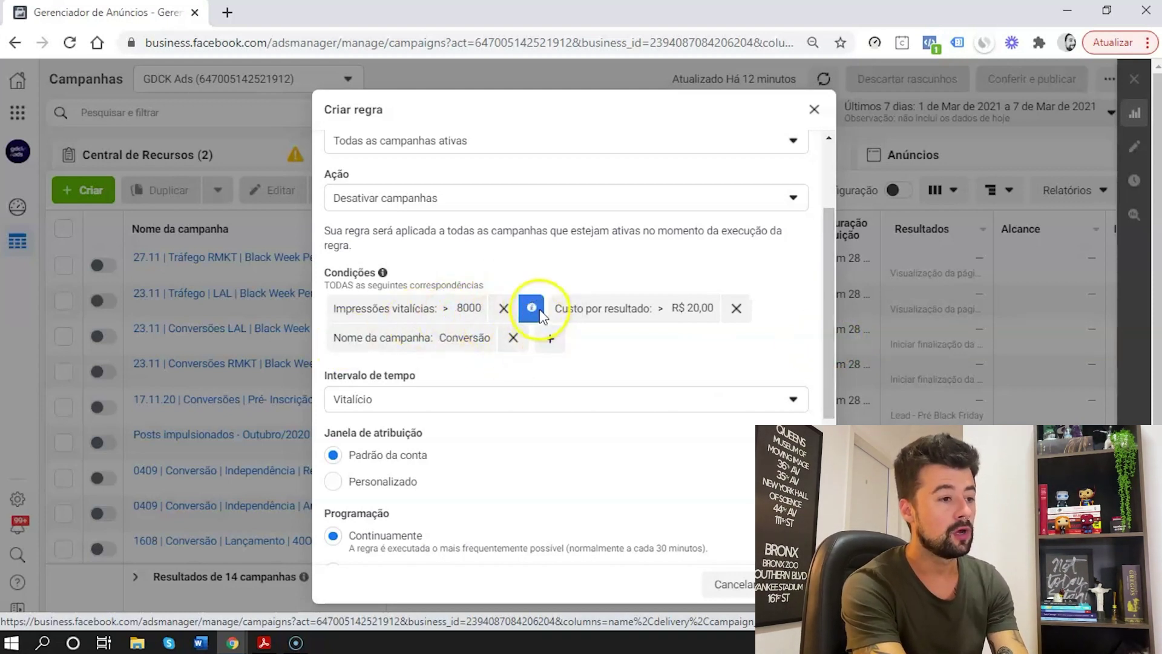
- Review the explanation of the lifetime impressions condition and the available time range options for the rule
mouse_move(537, 319)
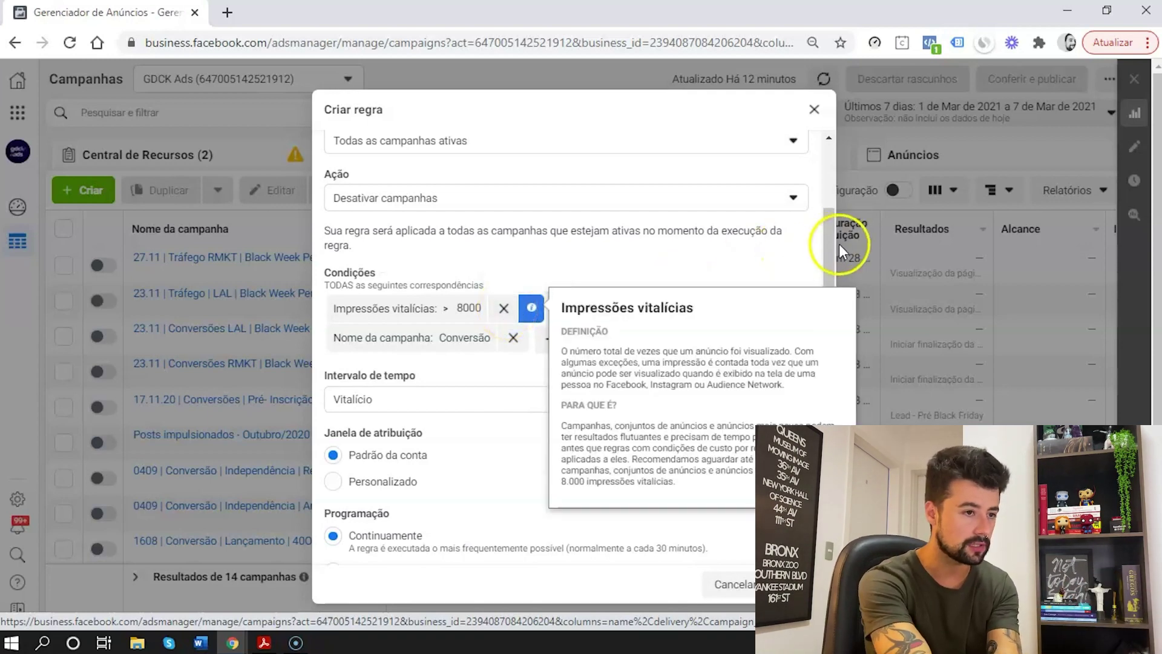
drag(832, 246, 833, 309)
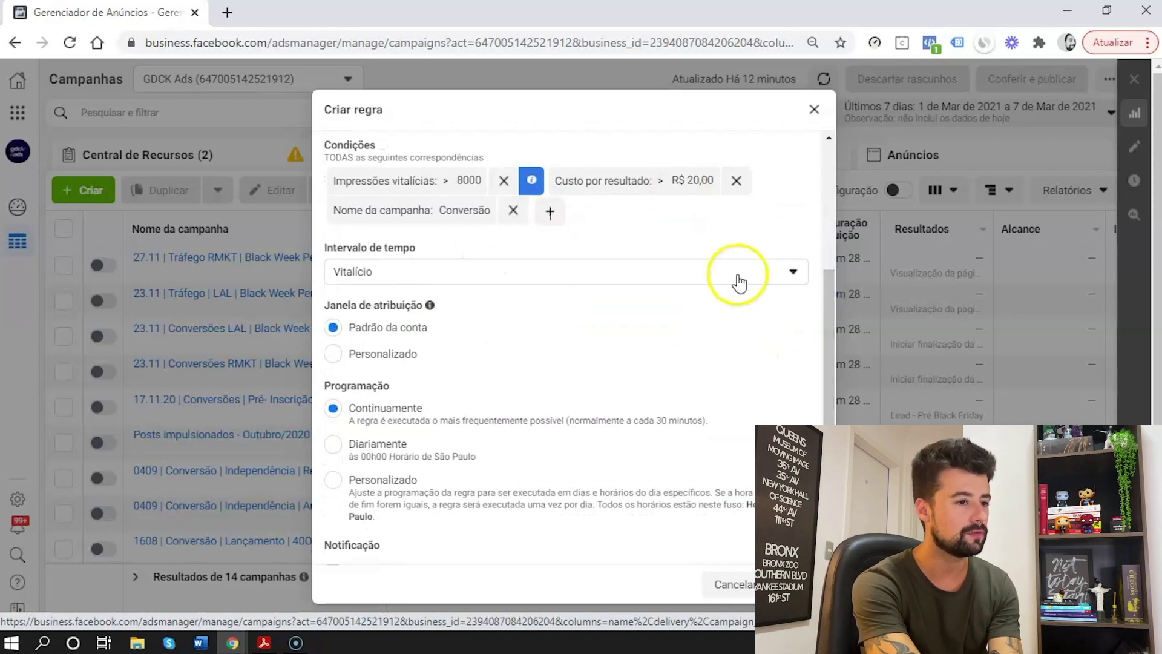
click(693, 282)
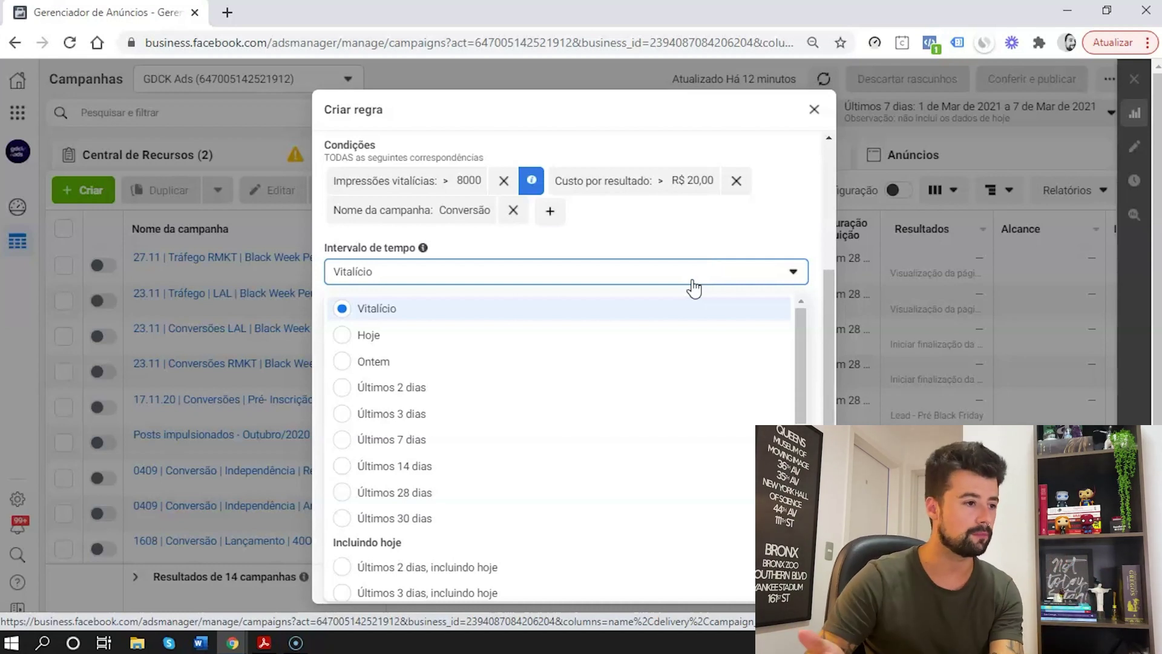
drag(662, 323, 643, 327)
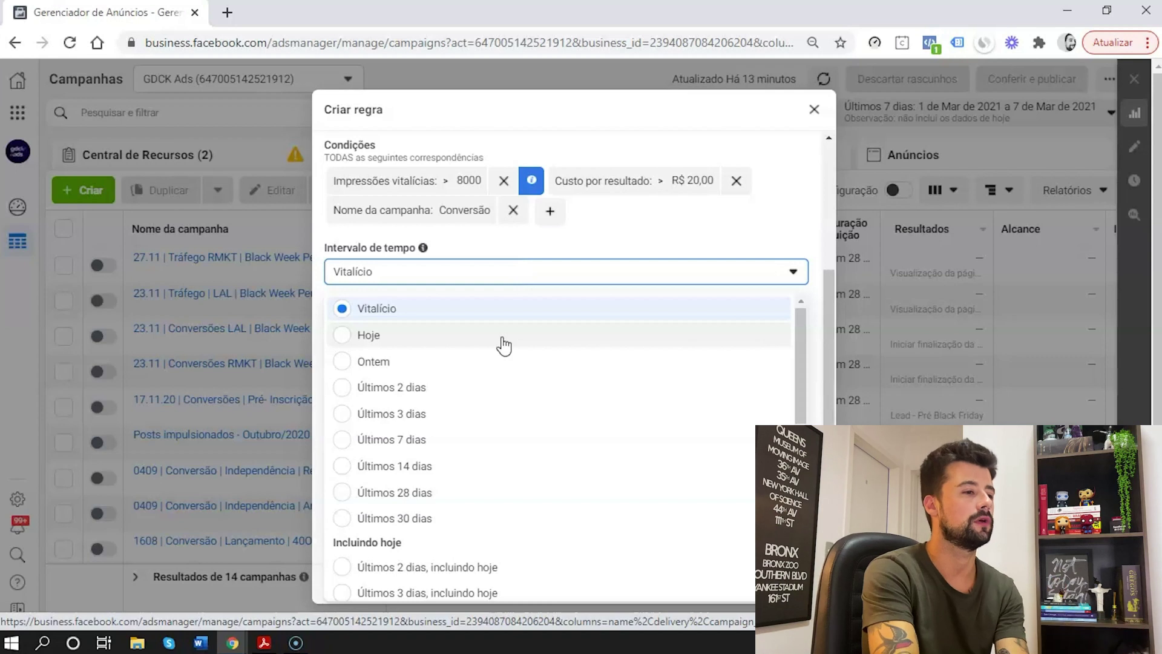
click(494, 367)
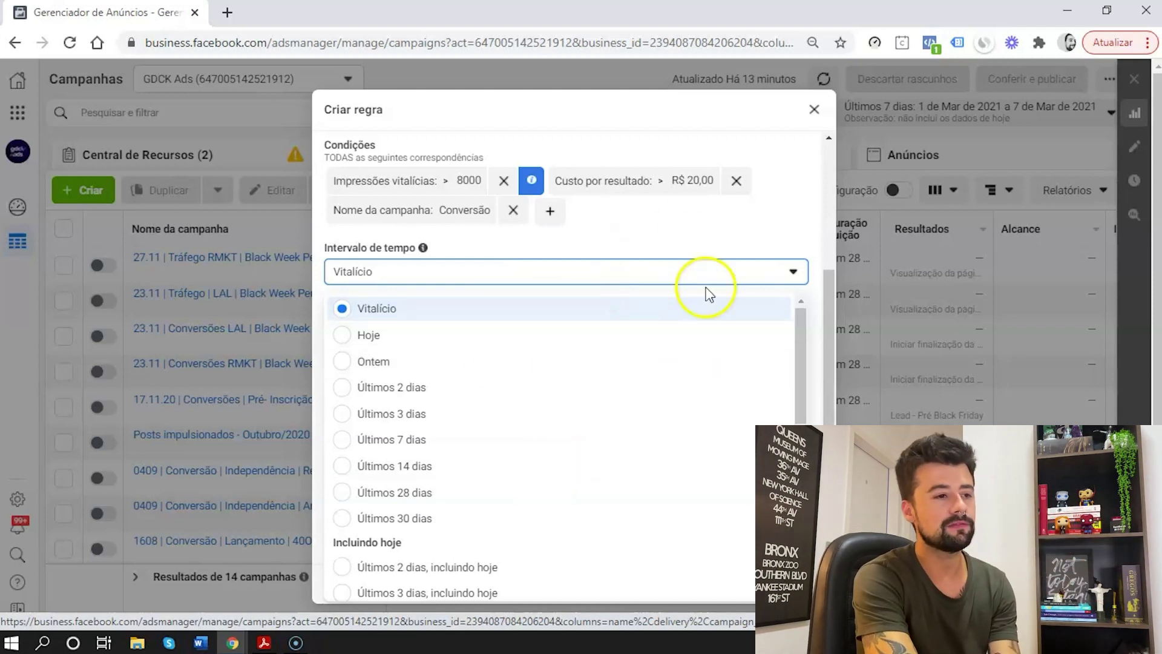
click(677, 248)
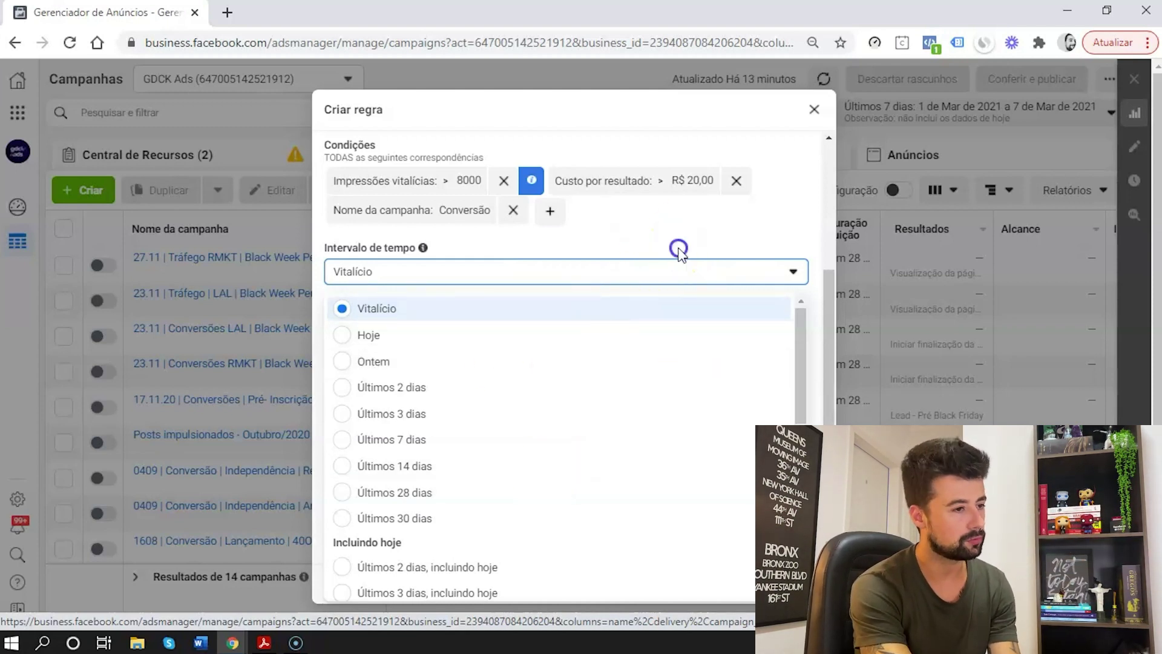
- Examine the rule's time range, attribution window and schedule settings, along with the available target and action options
click(596, 272)
click(596, 272)
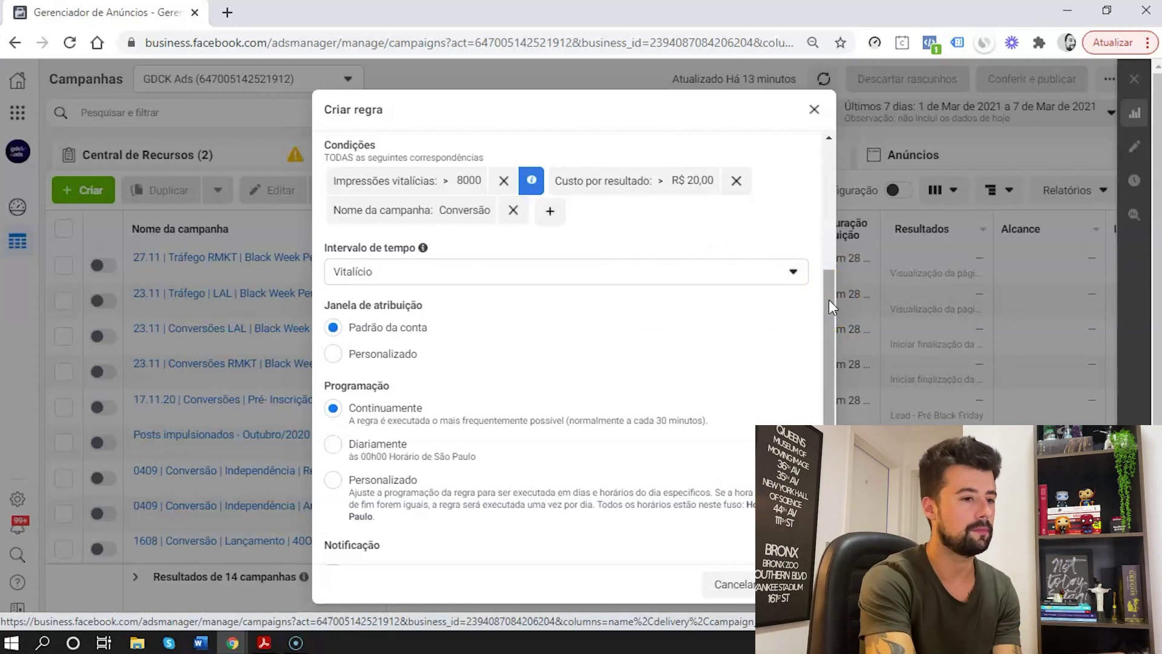
drag(829, 299, 829, 323)
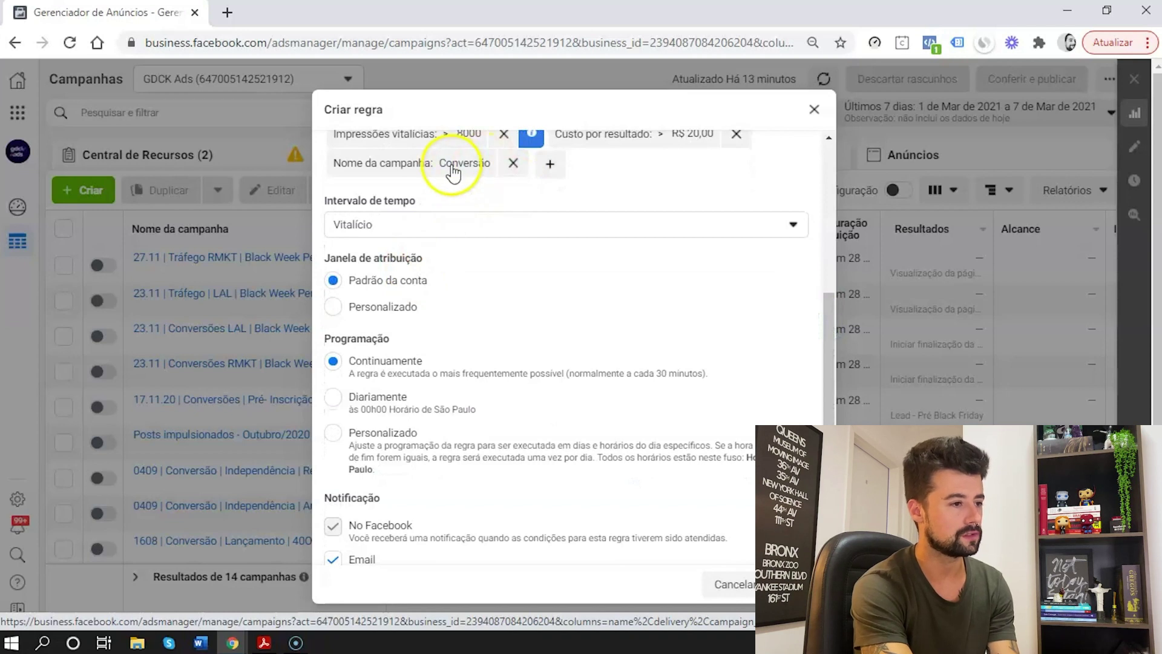
mouse_move(431, 261)
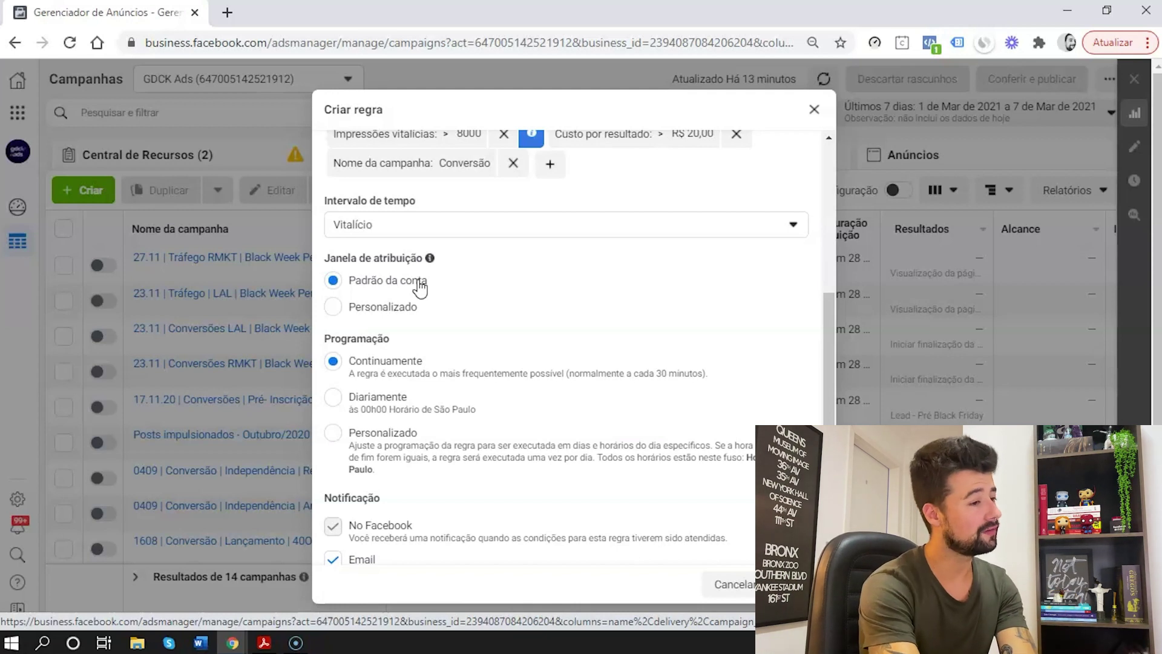
click(402, 302)
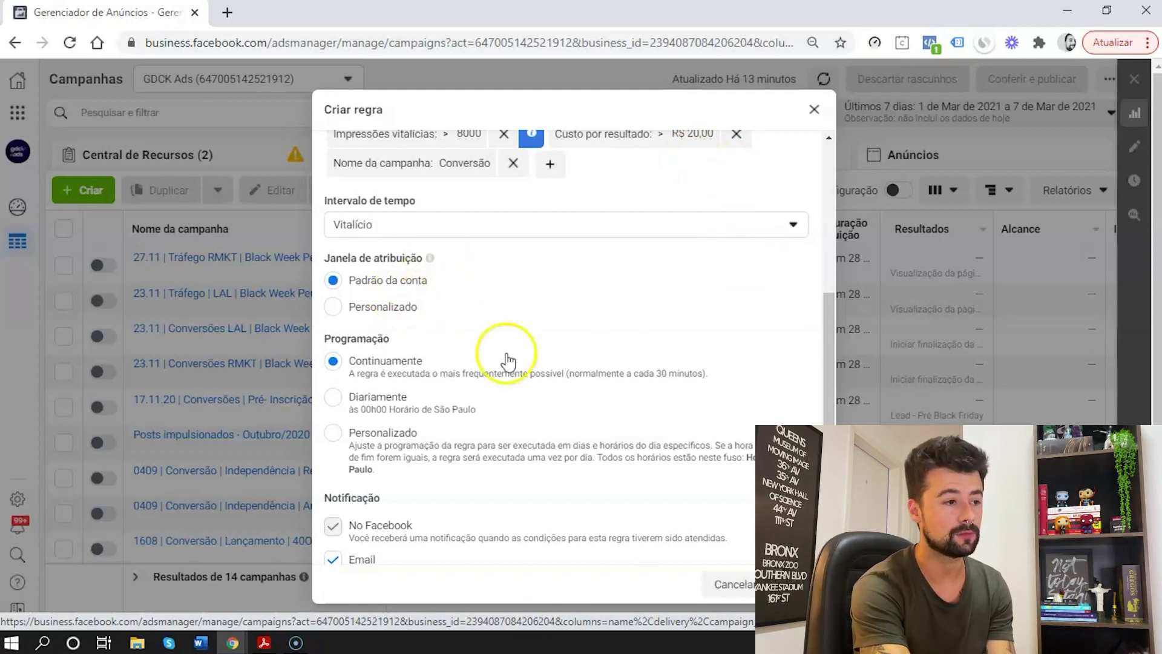
drag(827, 300, 826, 349)
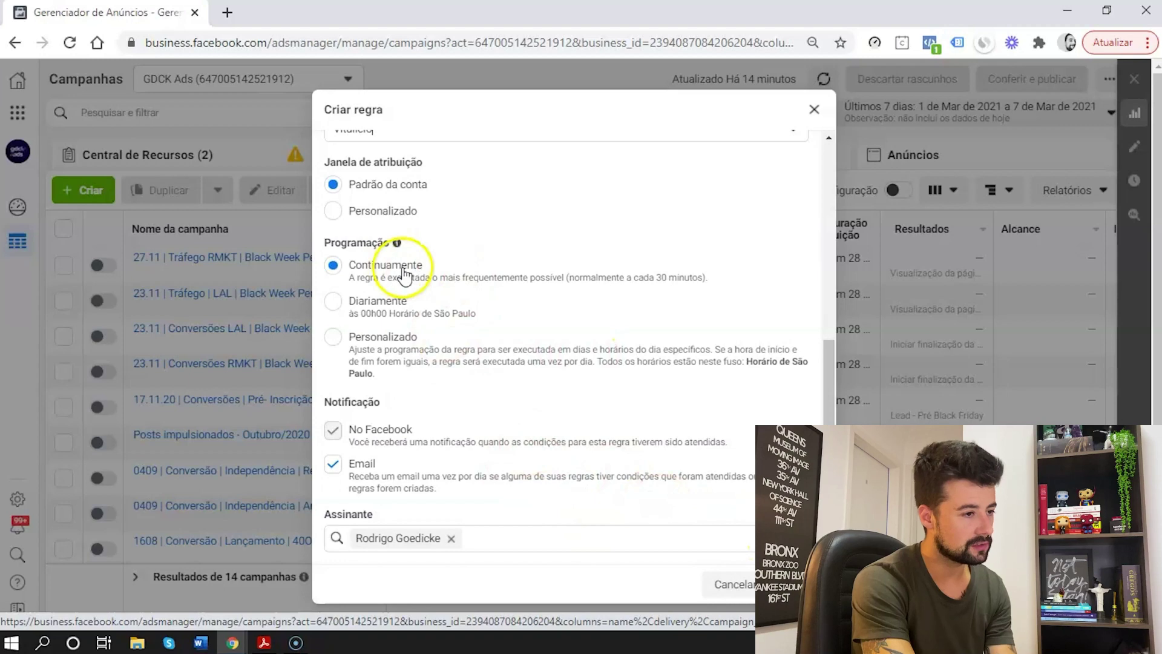
click(829, 417)
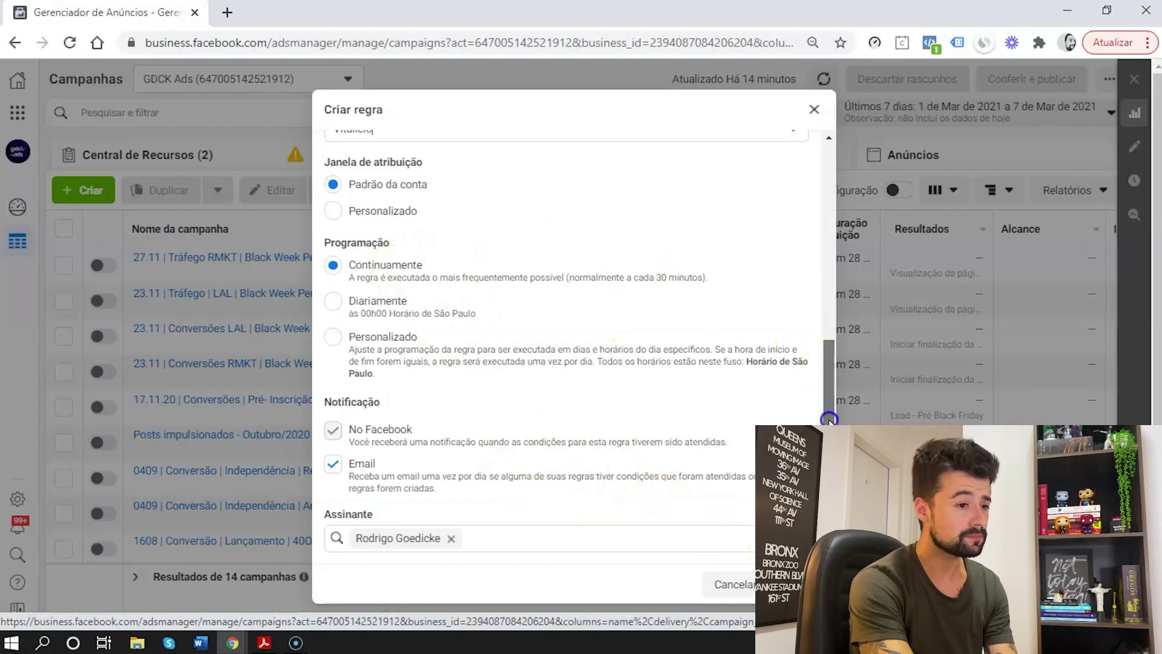
drag(831, 372, 773, 182)
click(611, 272)
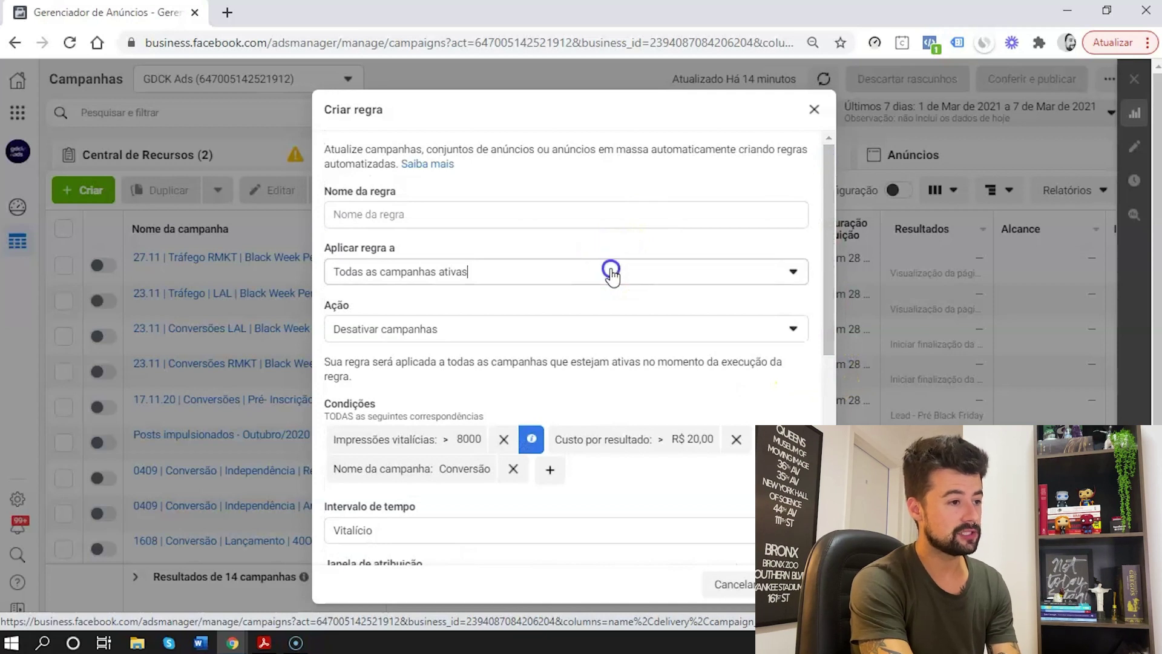
click(564, 268)
click(498, 326)
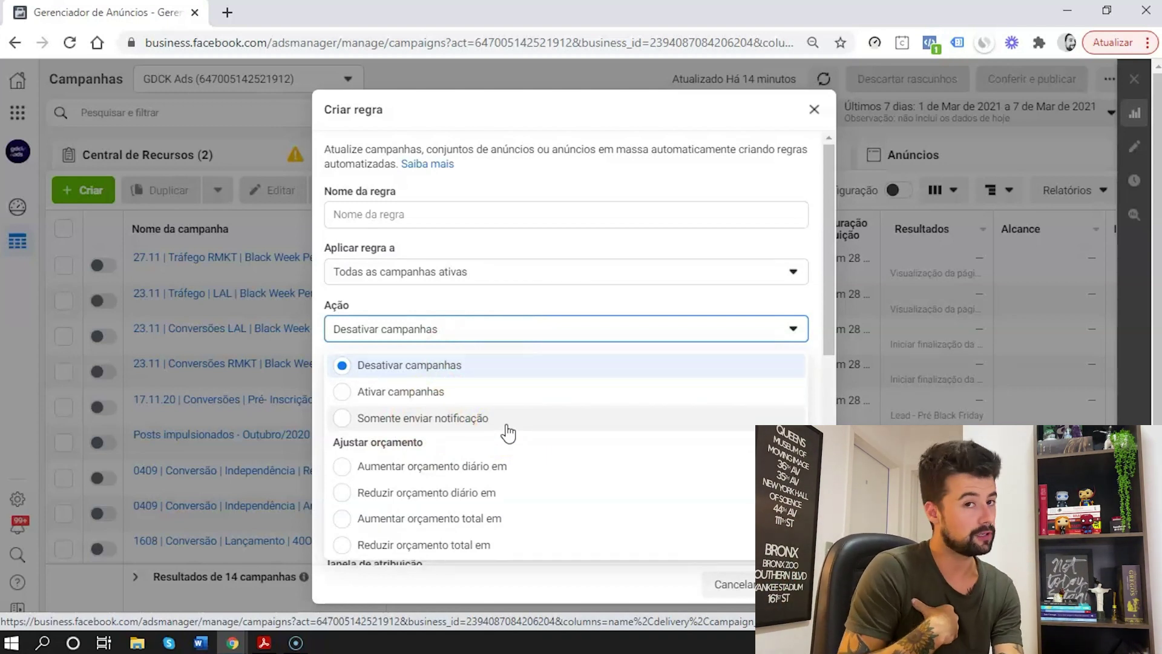
click(630, 331)
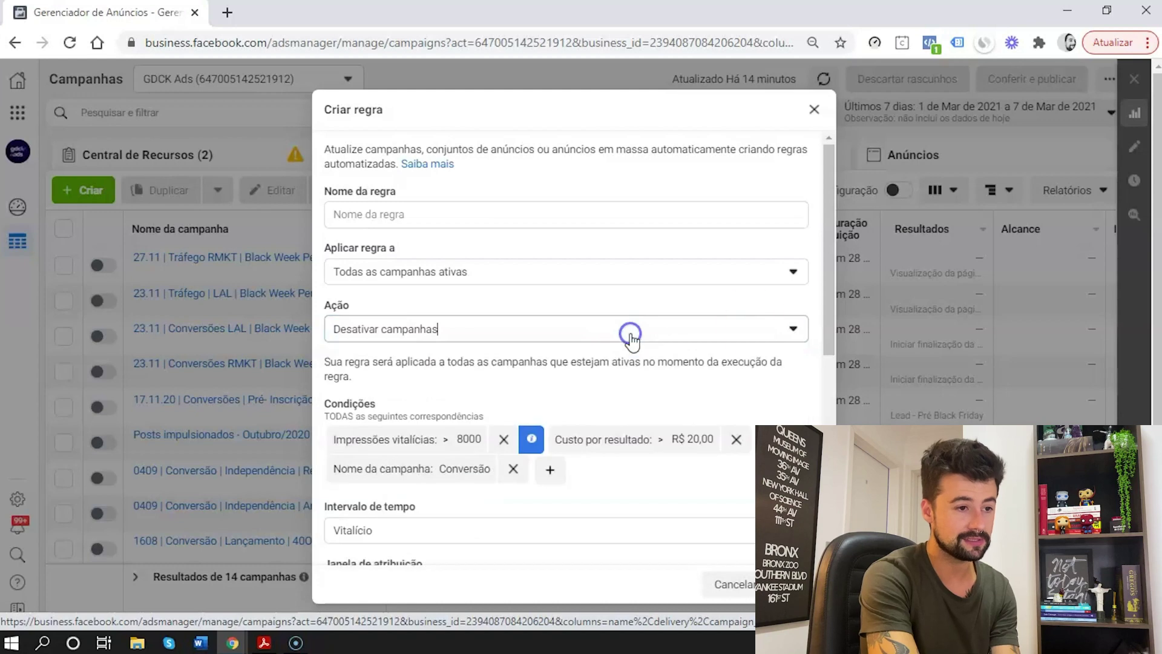
- Add a second person as a subscriber to the rule's notifications, and cancel the rule without creating it
scroll(830, 307, down, 7)
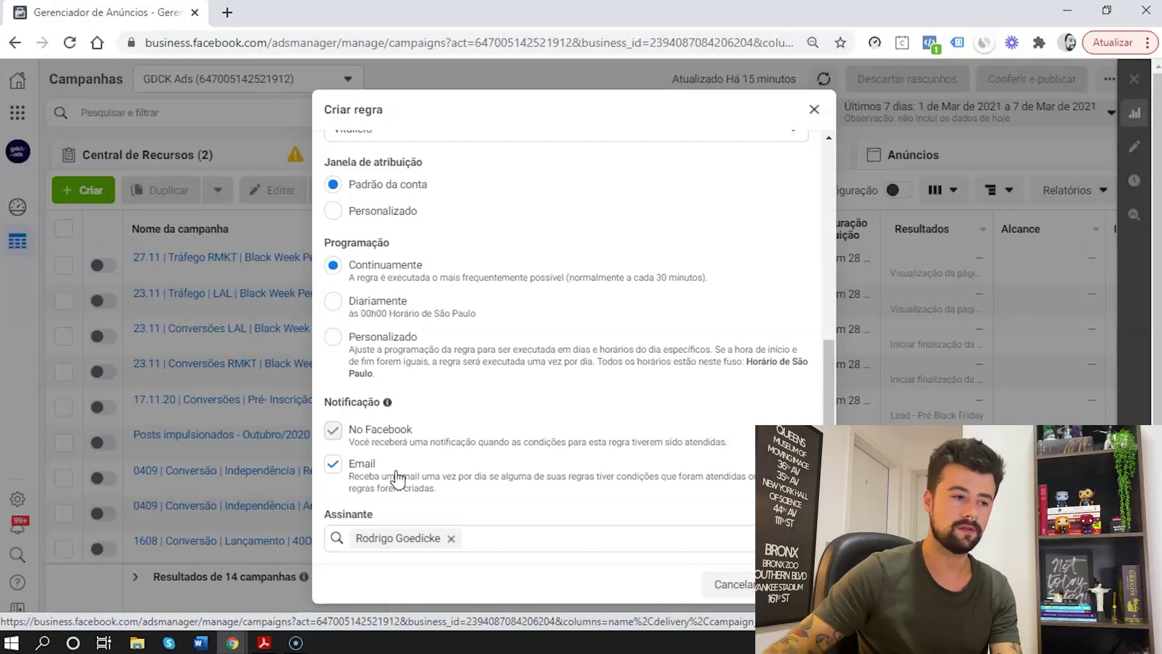
click(521, 539)
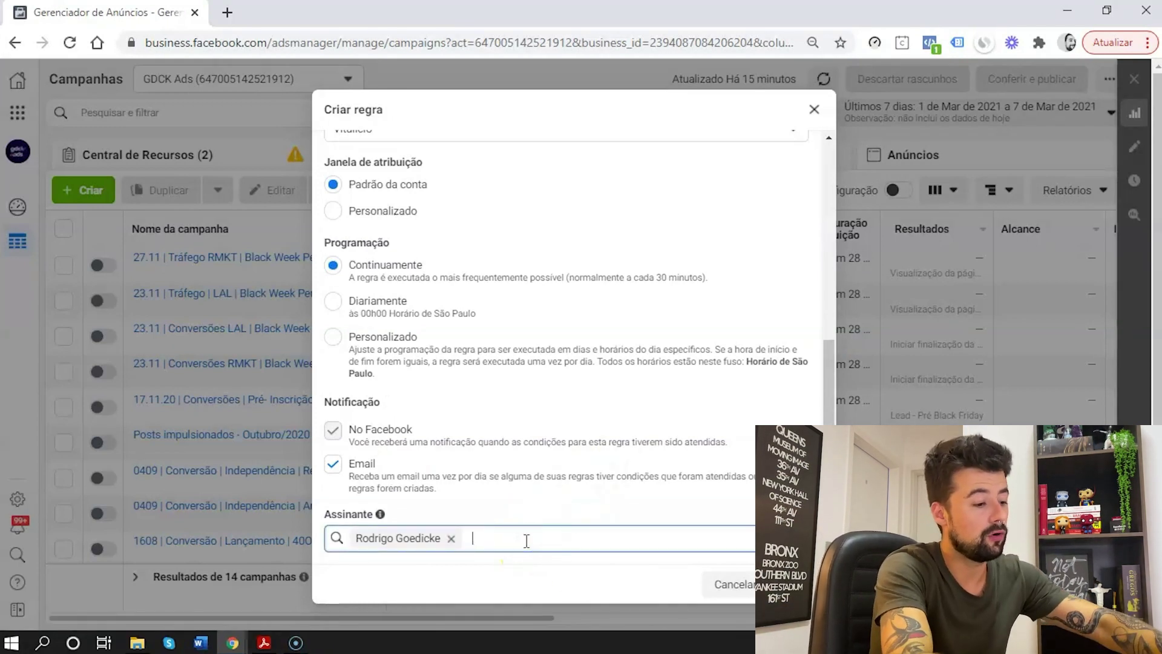
text(pedr)
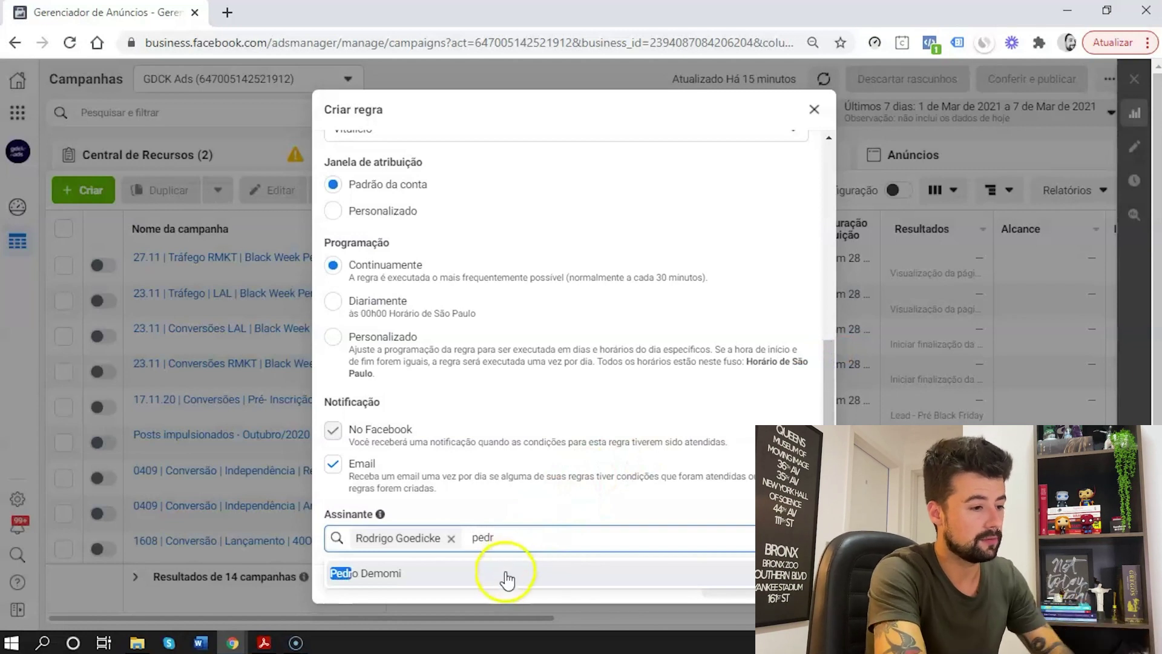
click(506, 574)
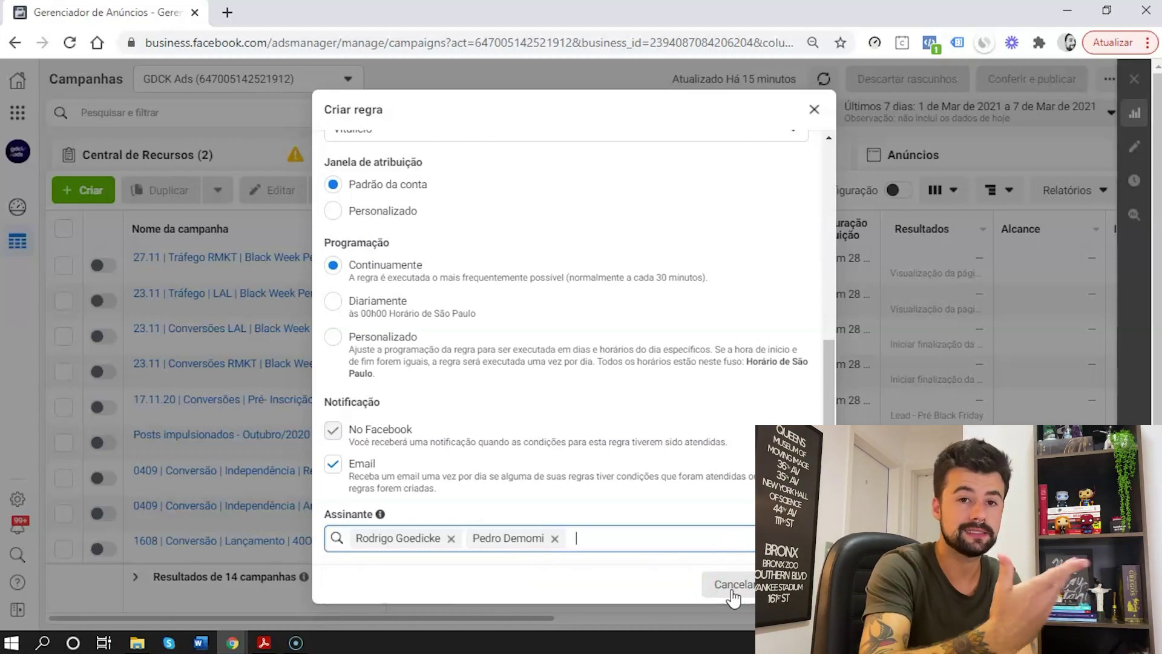
click(829, 152)
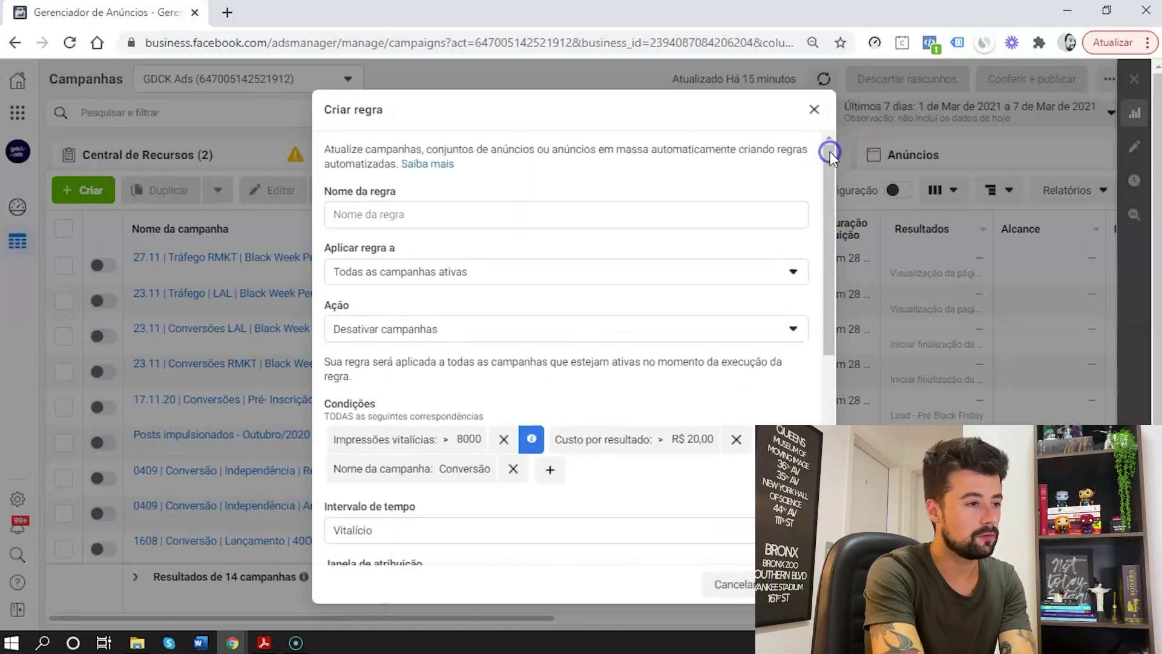
click(734, 587)
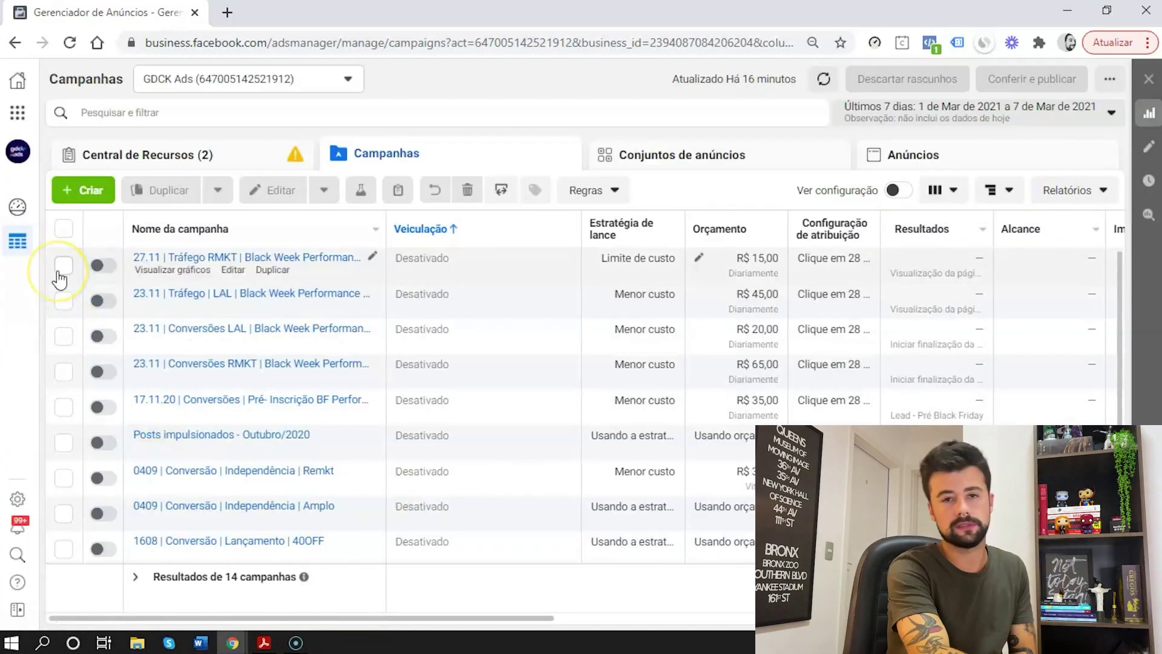
- Start a new rule for the 27.11 Tráfego RMKT and 23.11 Tráfego LAL campaigns, keeping 2 campanhas as its target
click(63, 265)
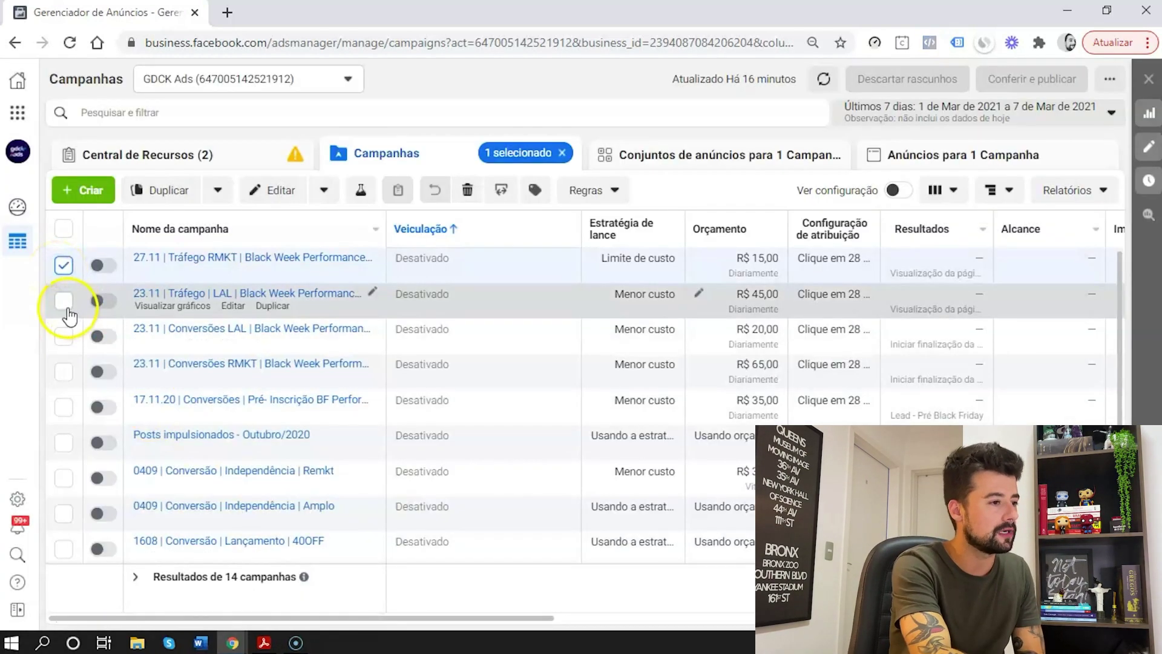
click(64, 301)
click(614, 191)
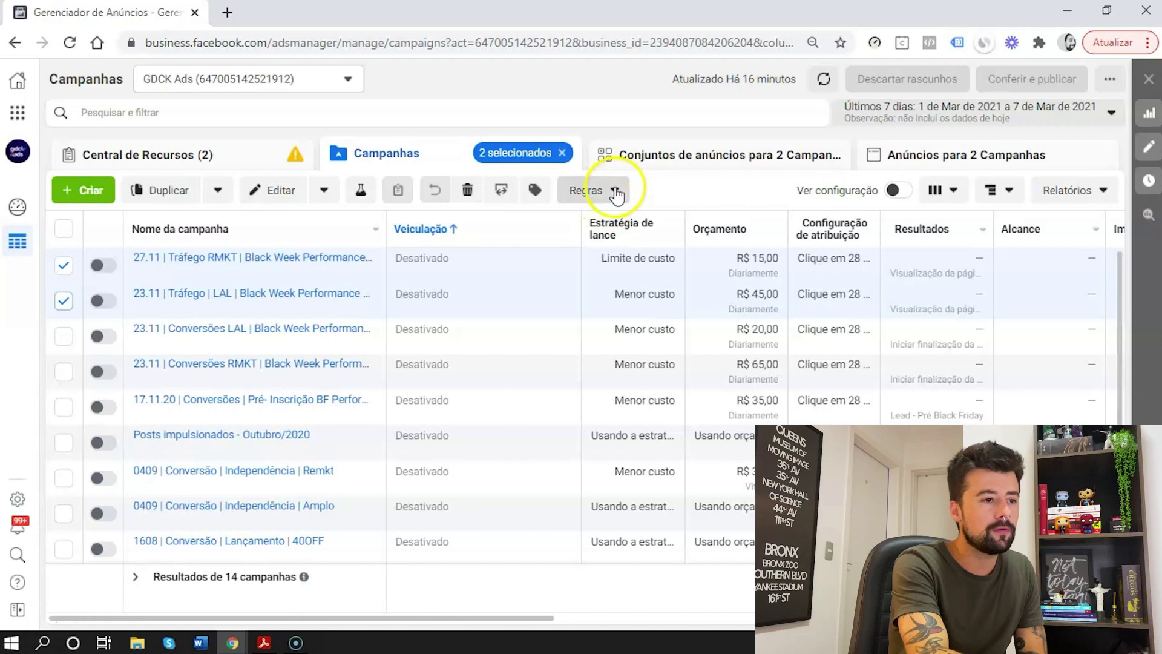
click(617, 228)
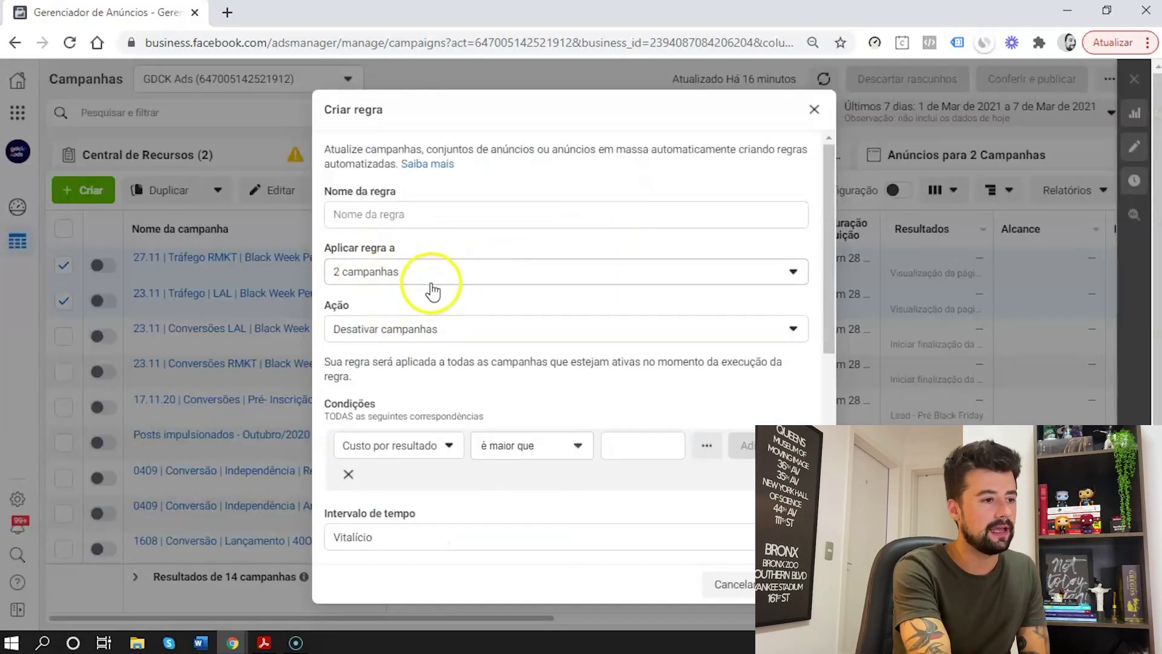
click(431, 282)
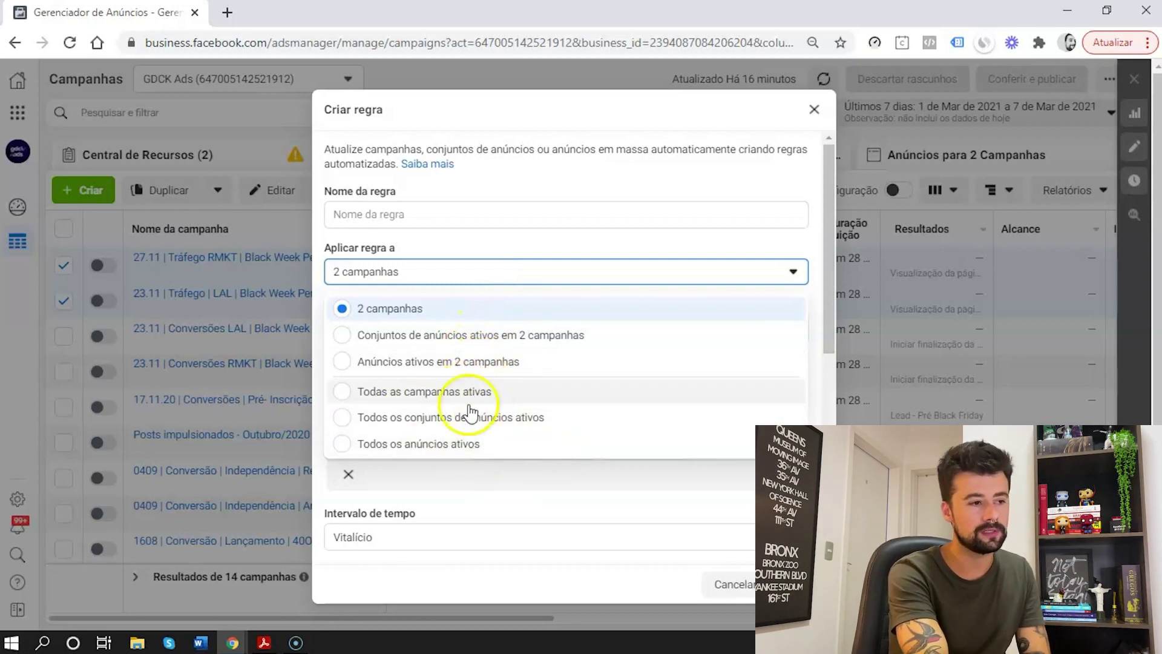
click(532, 257)
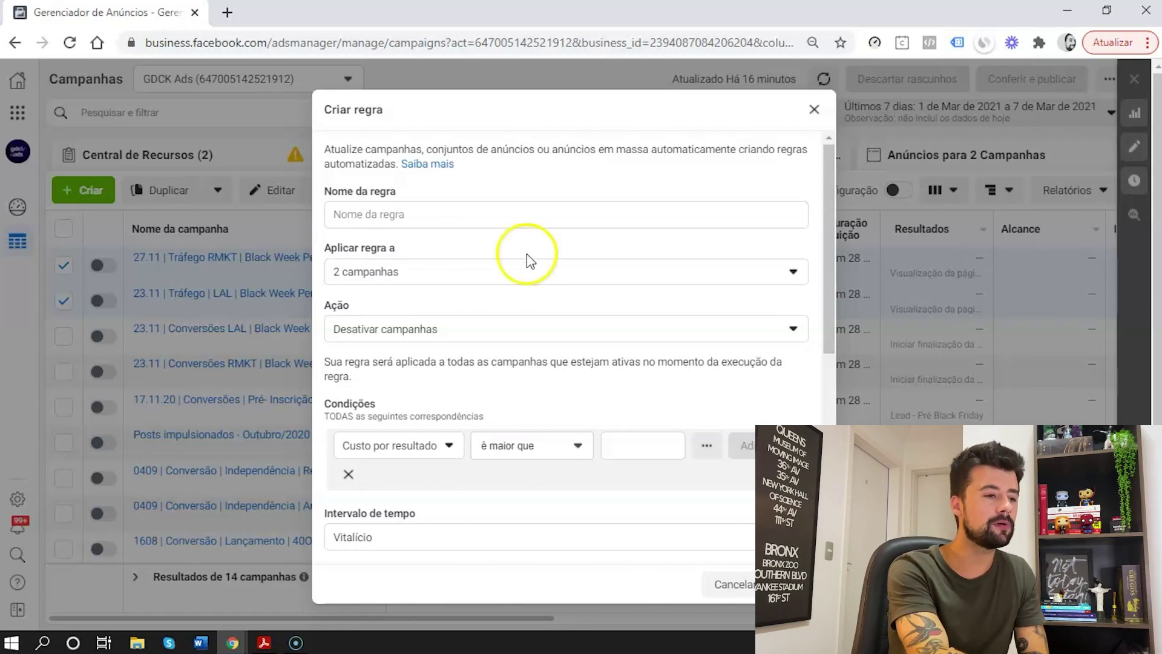
- Set the rule's action to Aumentar orçamento diário em 20 %
click(439, 327)
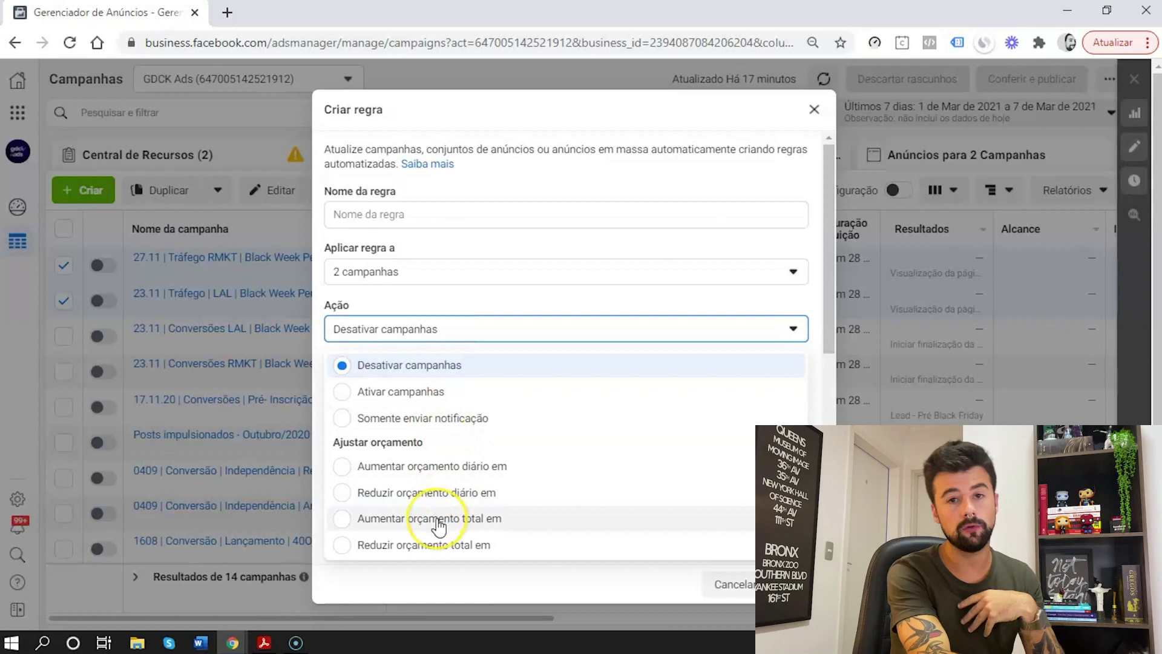
click(462, 469)
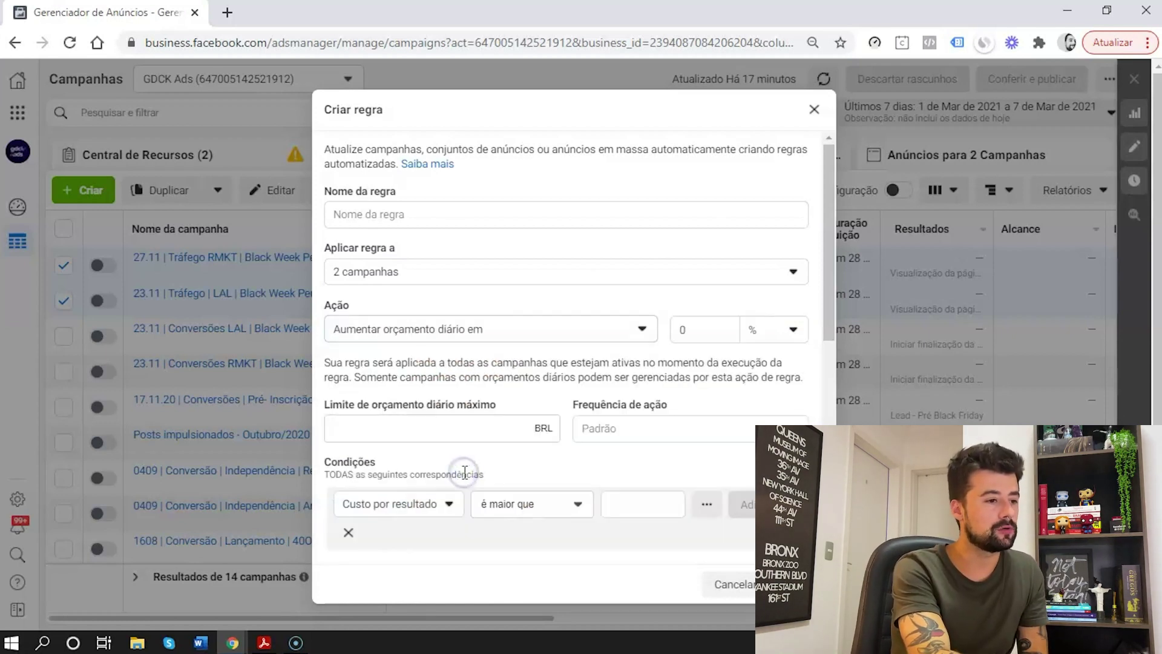
click(698, 330)
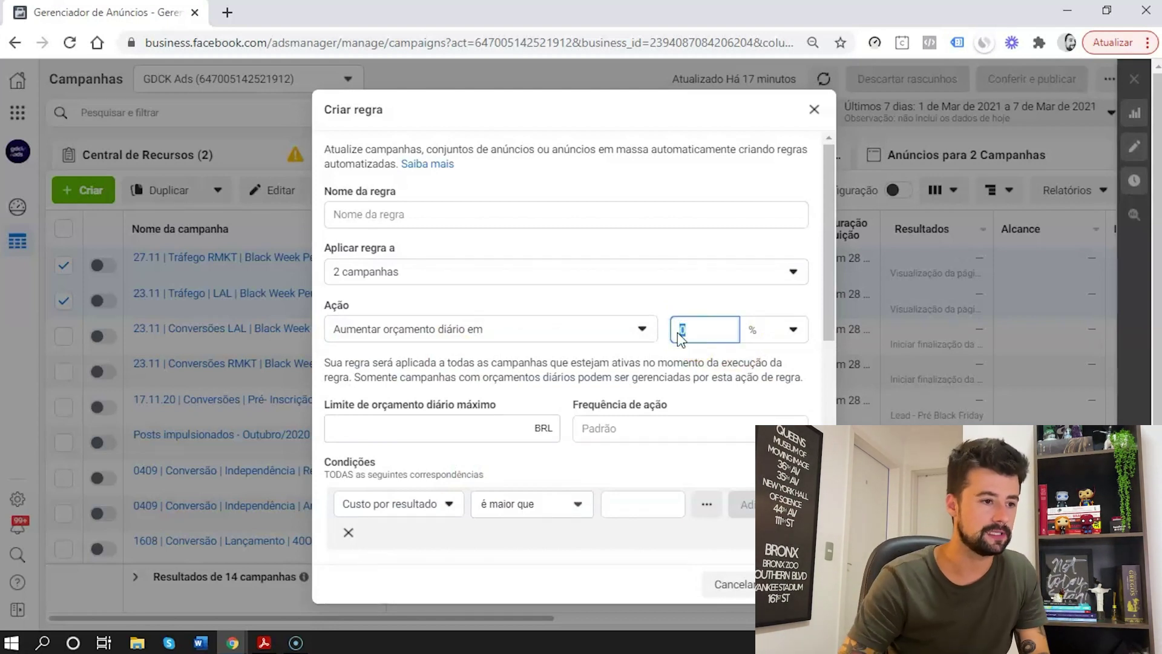
text(20)
click(605, 312)
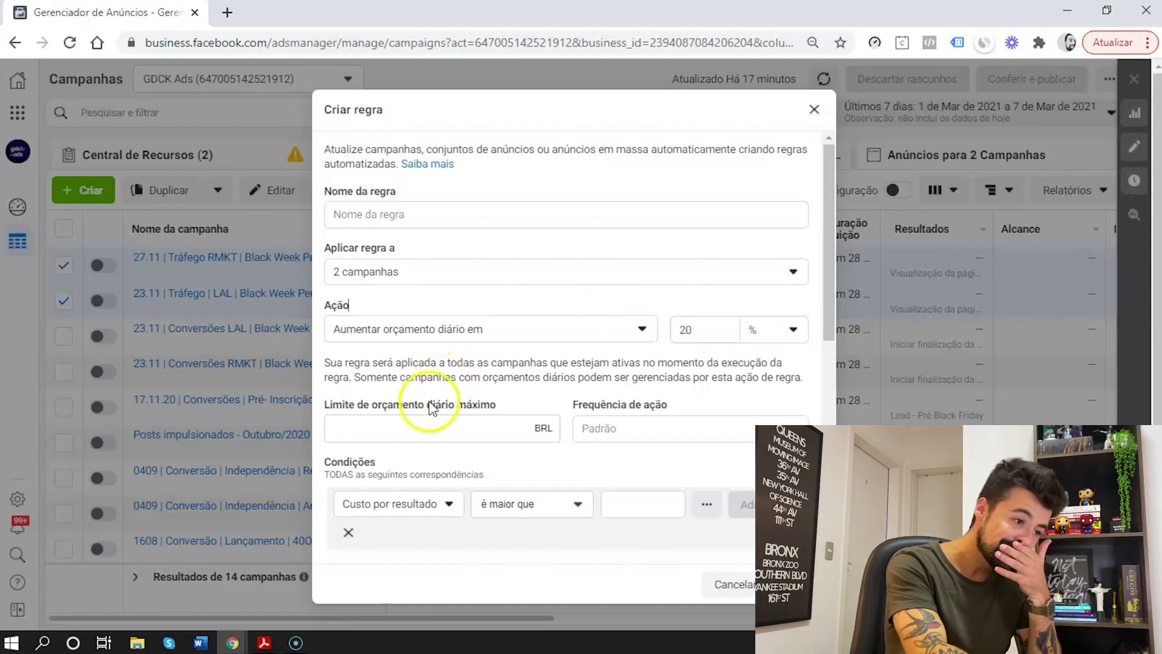
- Add the condition that Custo por resultado é menor que R$ 3,00
click(403, 506)
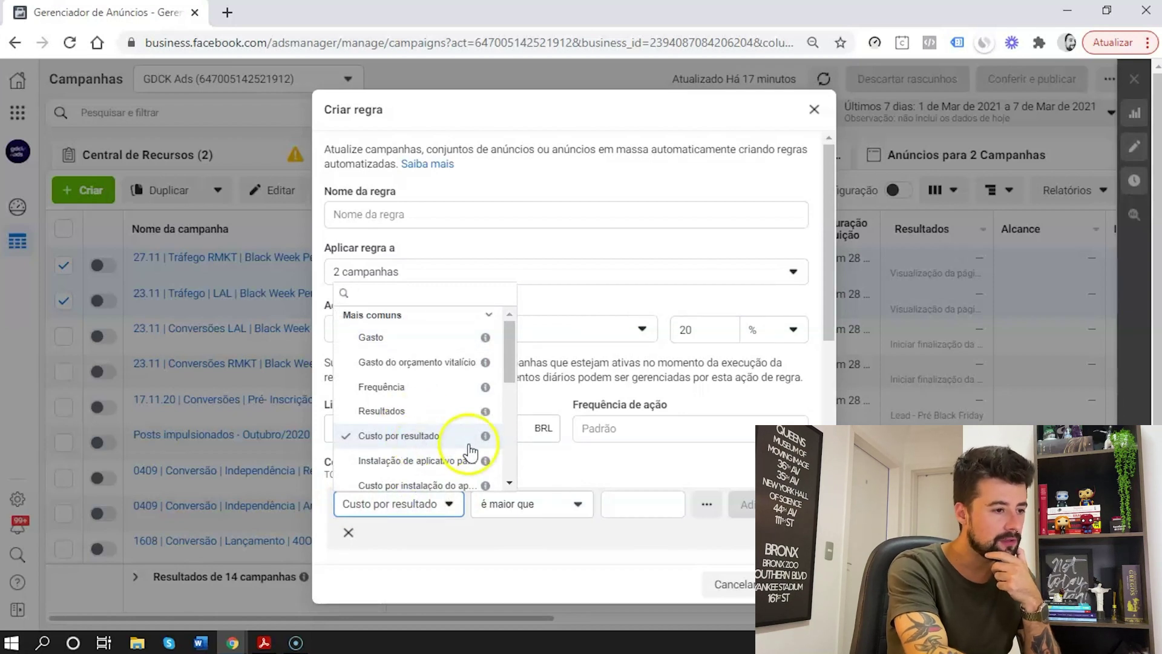
click(534, 506)
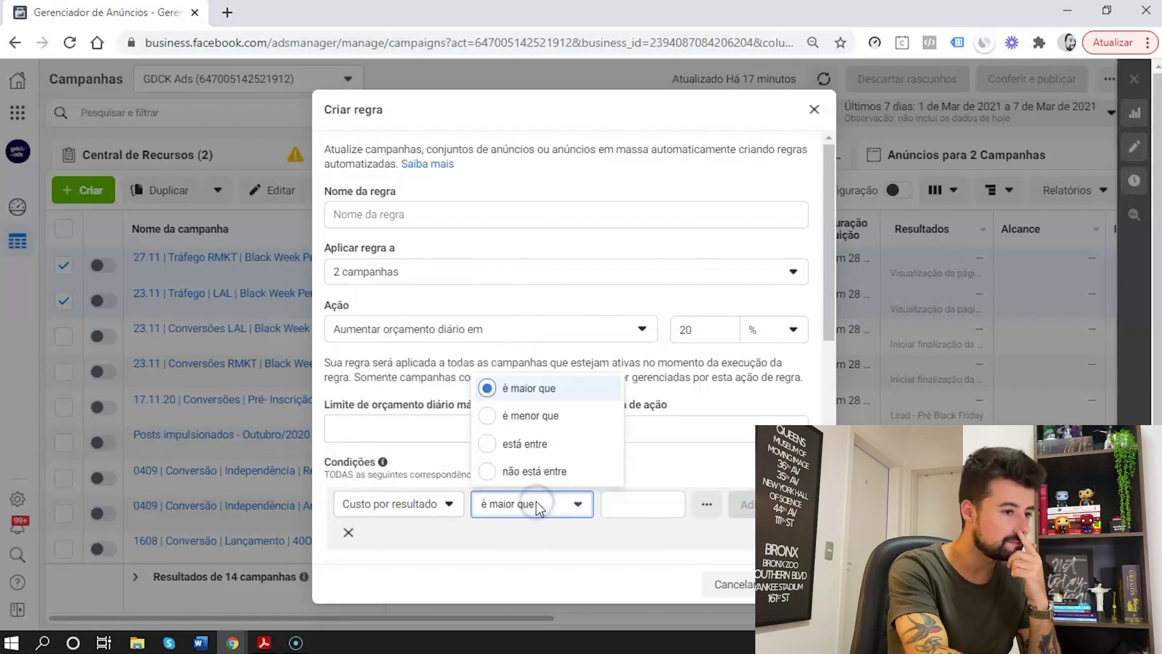
click(627, 509)
click(554, 505)
click(531, 421)
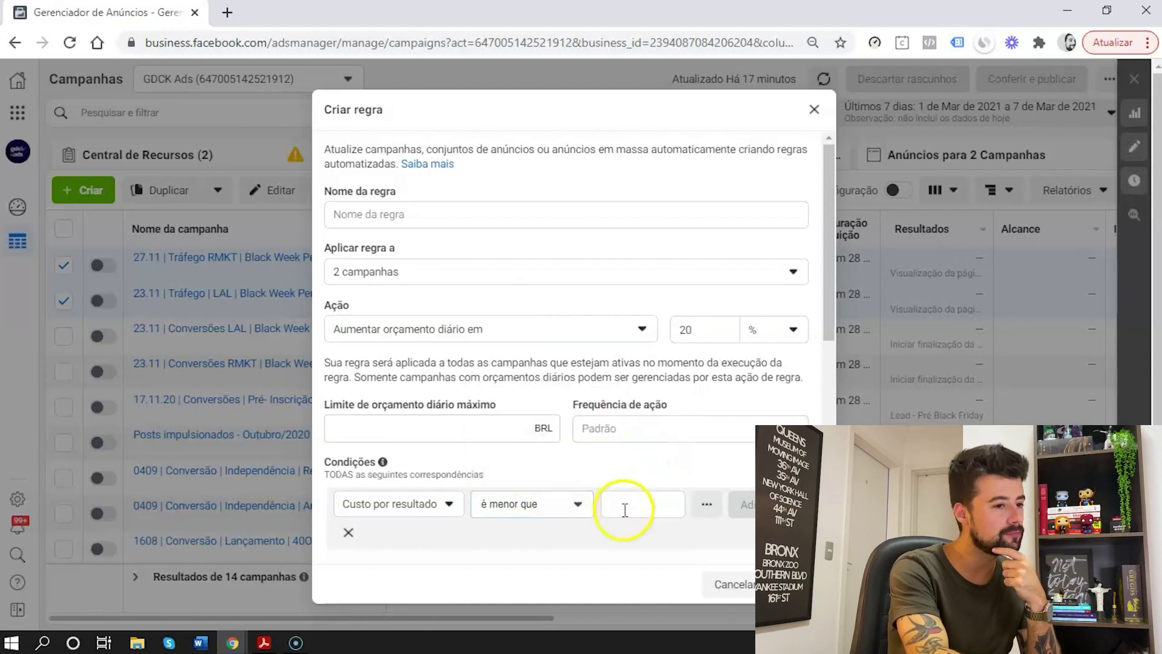
text(3)
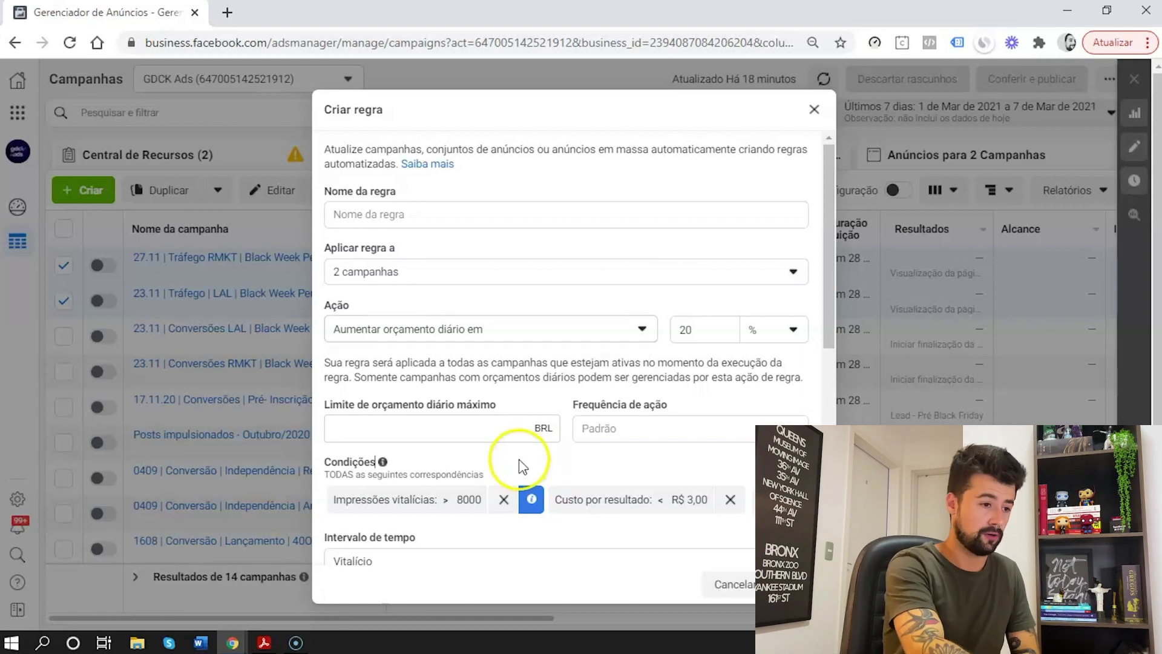
- Set the maximum daily budget limit to R$ 250,00 and the action frequency to Uma vez por dia, keeping the increase in percent
click(463, 430)
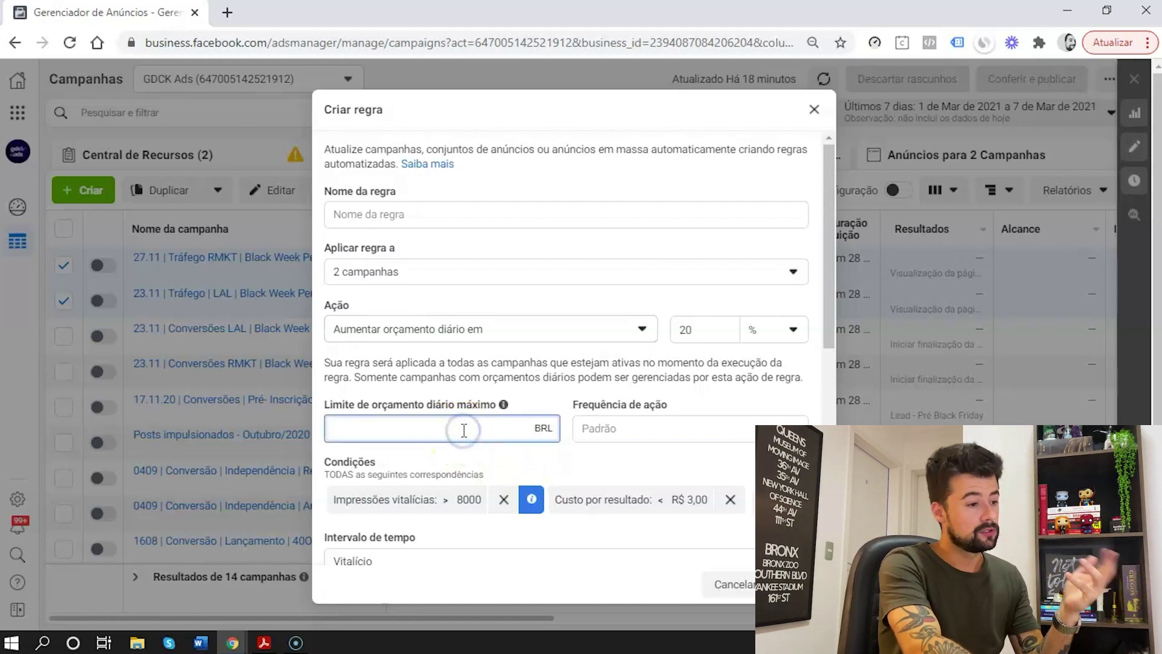
click(463, 431)
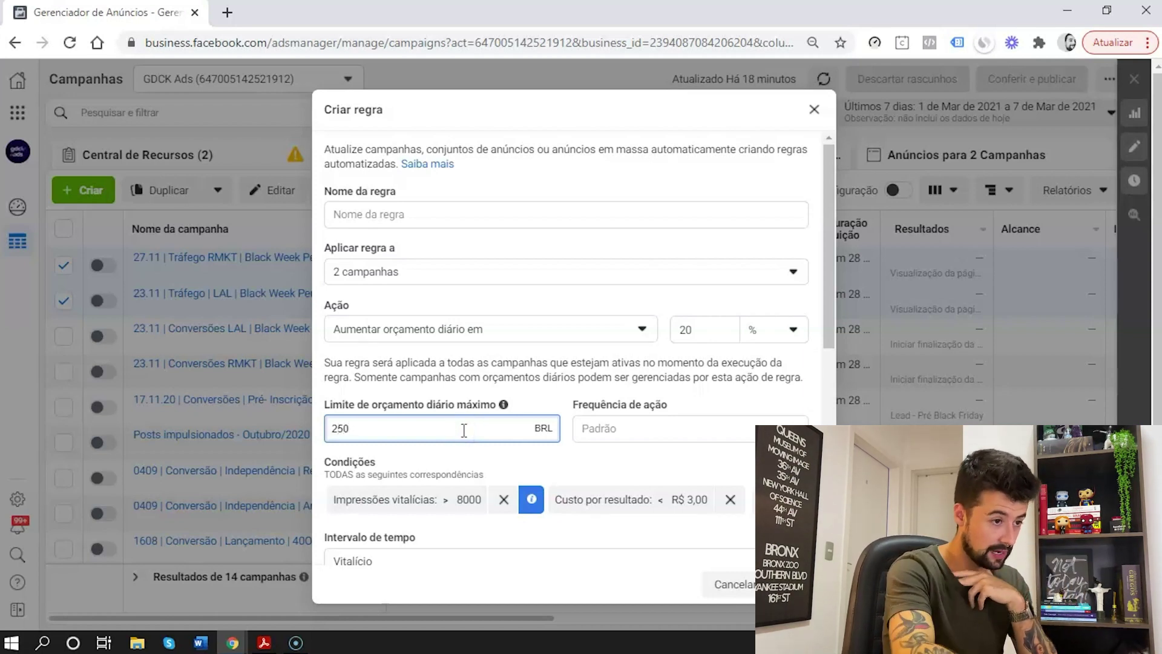
click(531, 397)
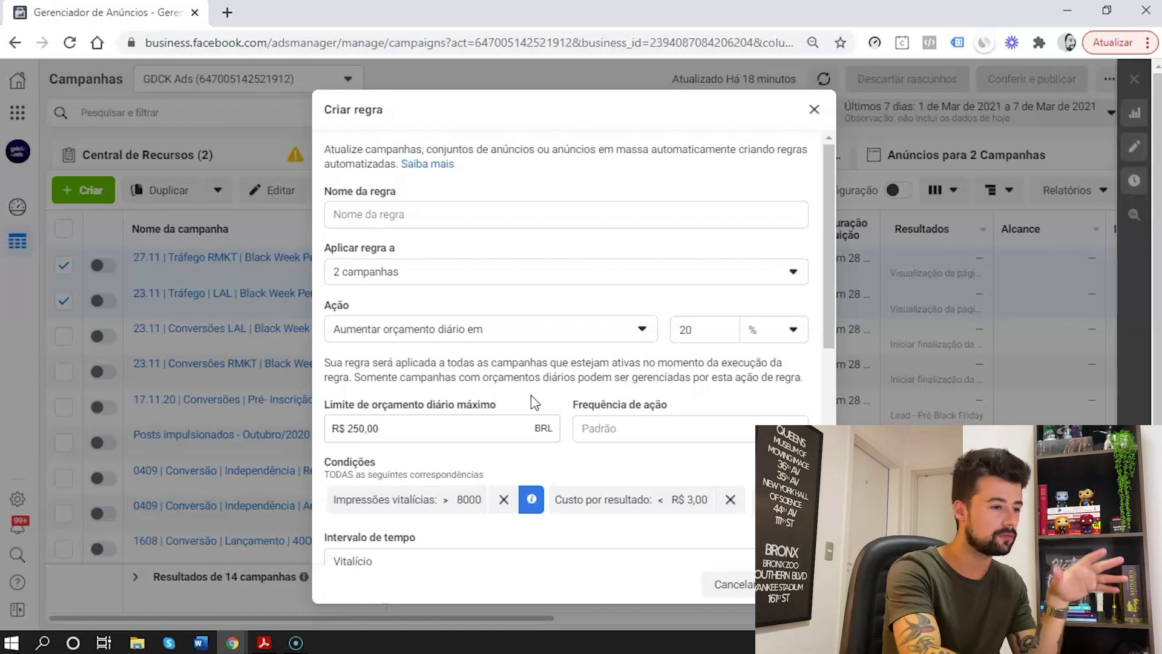
click(715, 437)
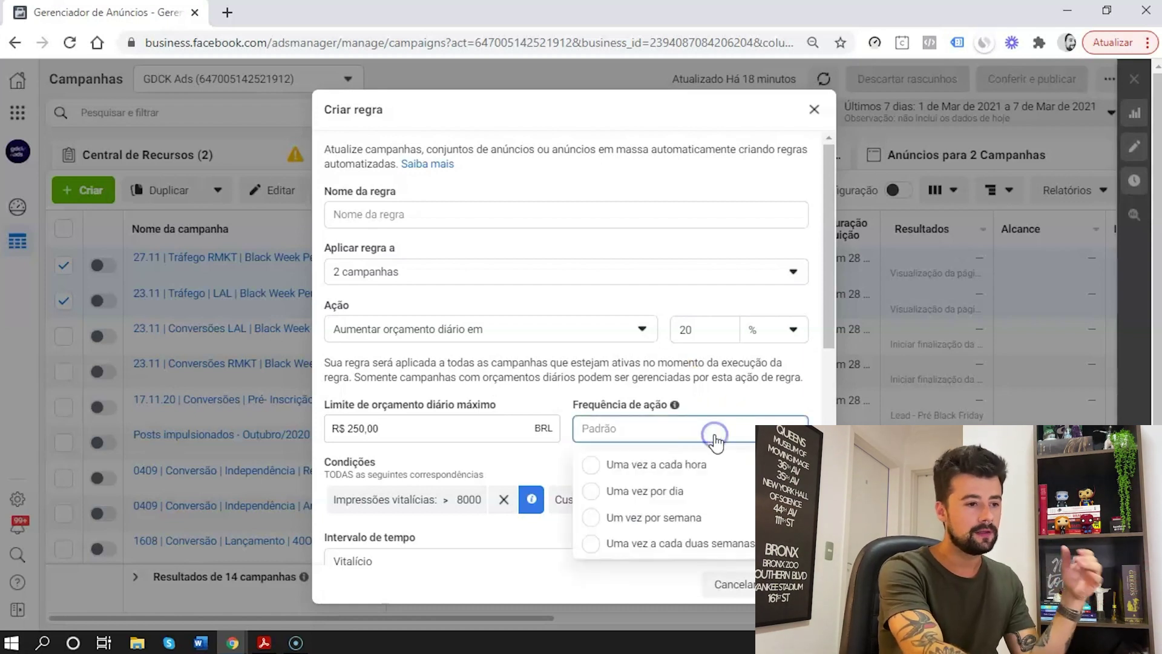
click(663, 490)
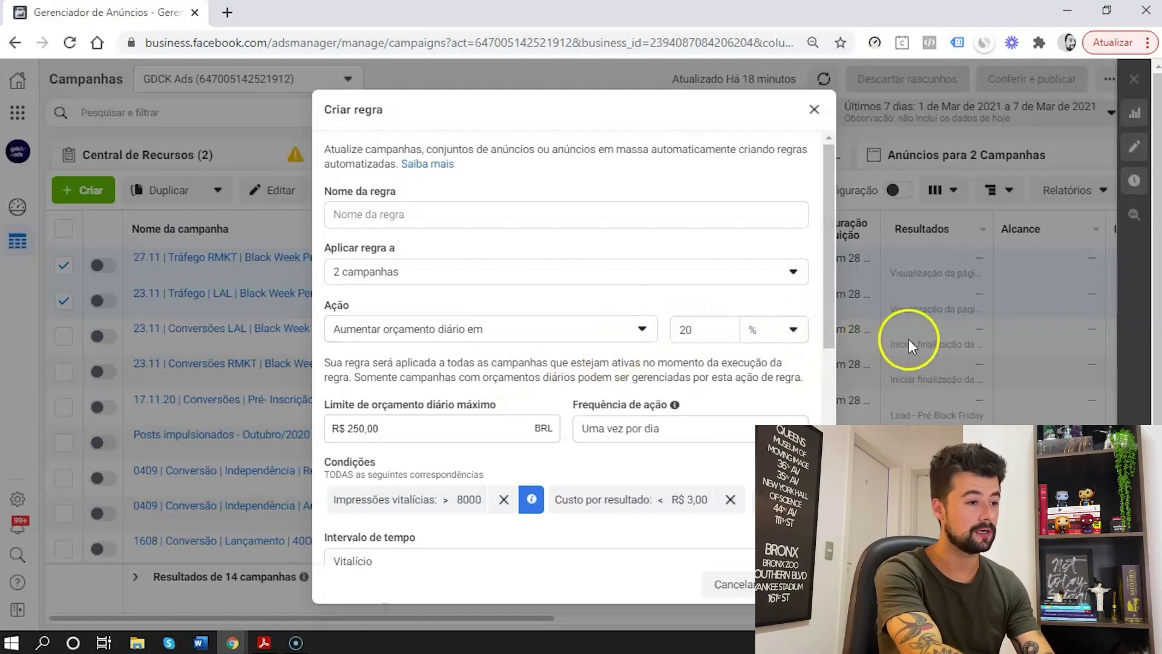
click(788, 333)
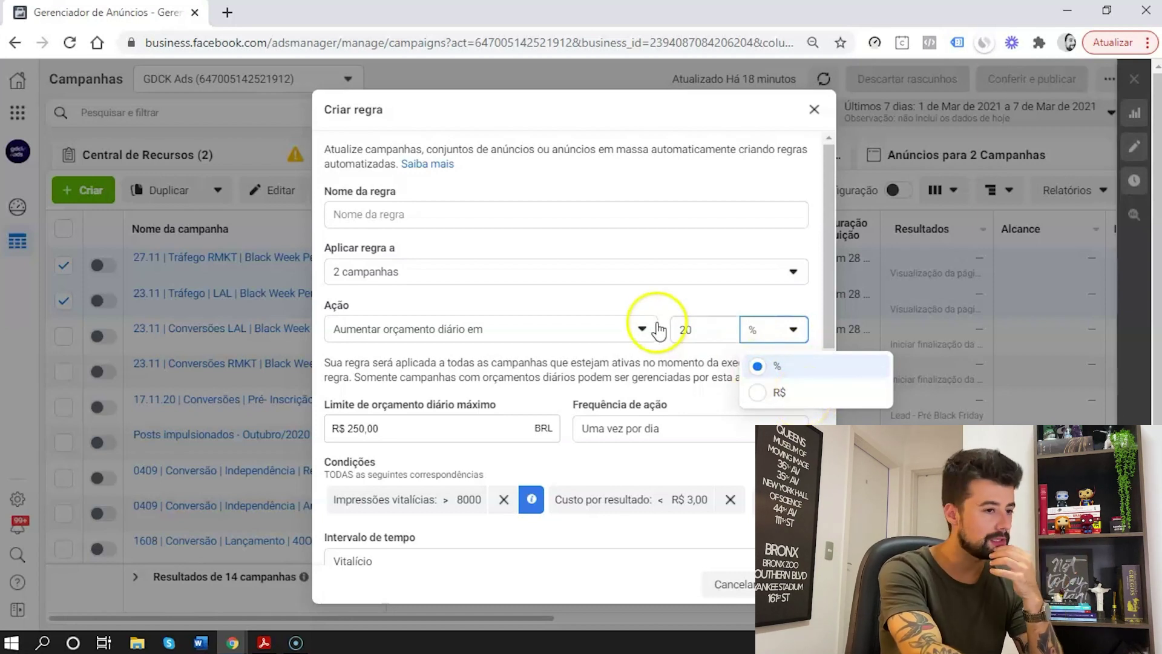
click(659, 302)
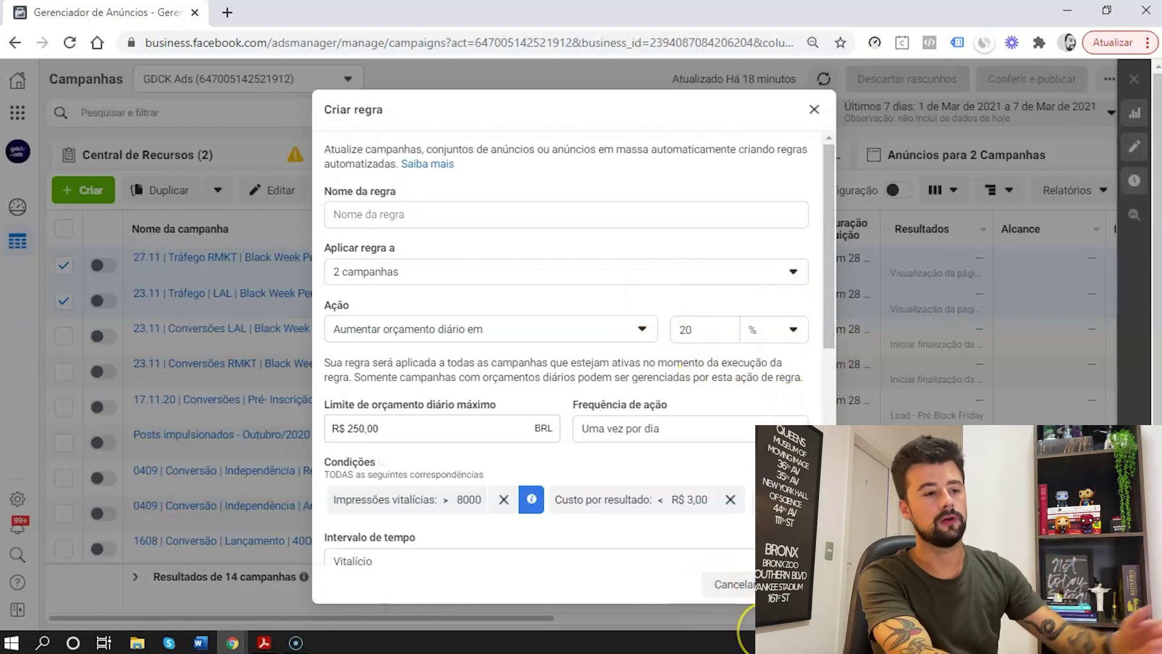
- Change the rule's target to Conjuntos de anúncios ativos em 2 campanhas
click(829, 310)
drag(829, 311, 819, 514)
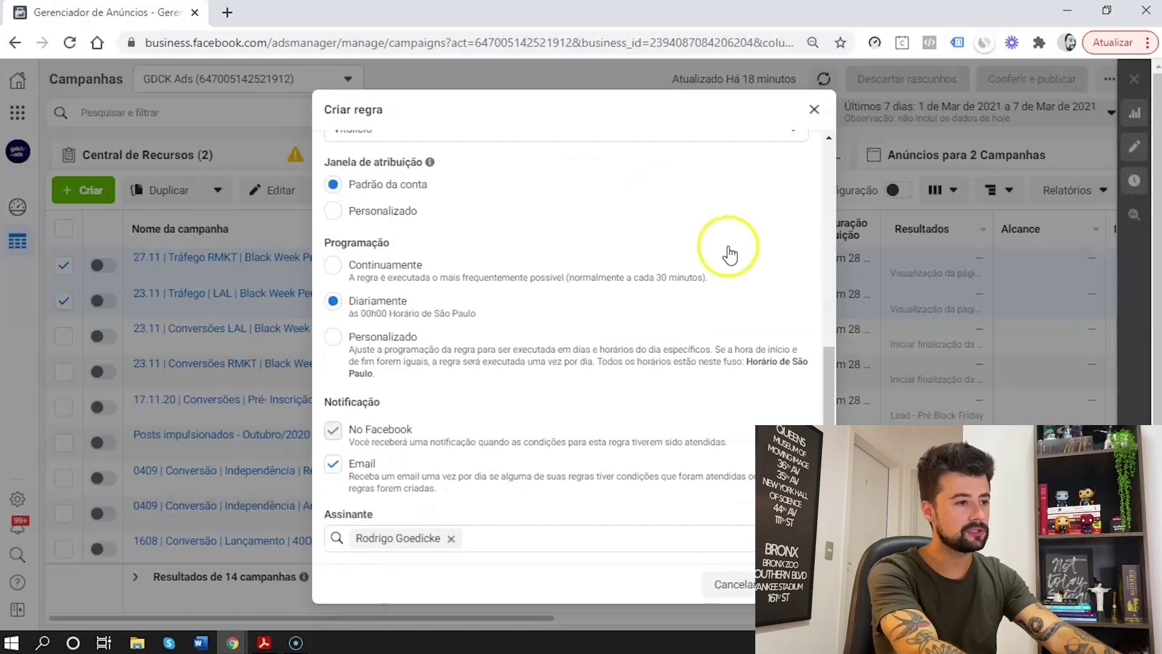
drag(828, 387, 860, 199)
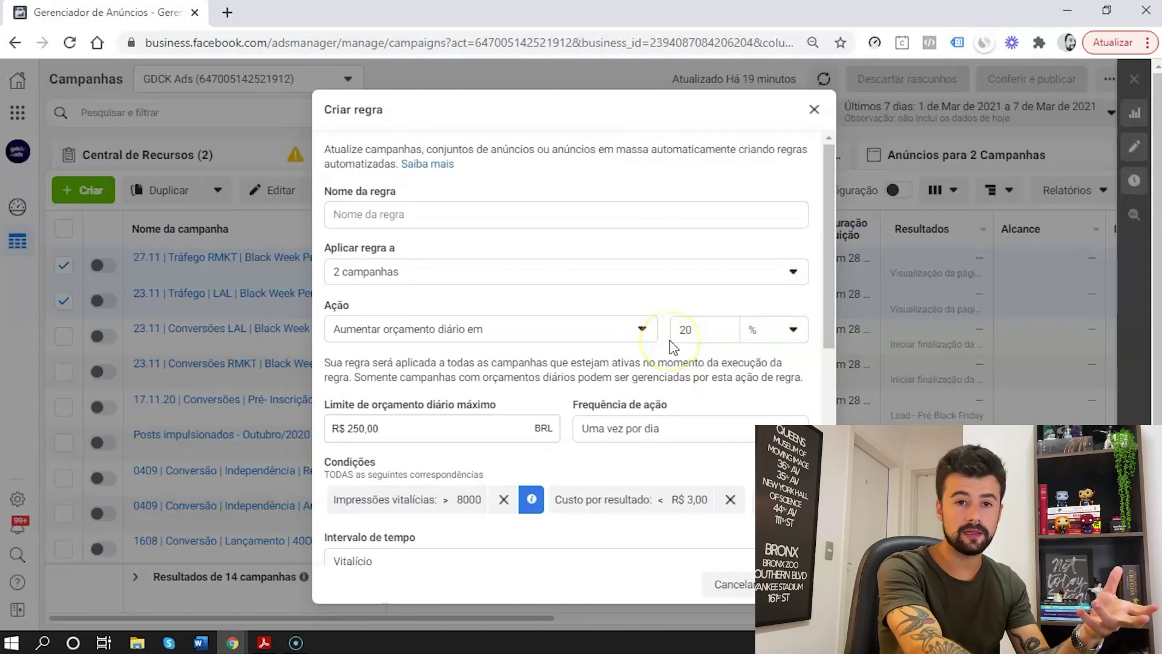
click(601, 279)
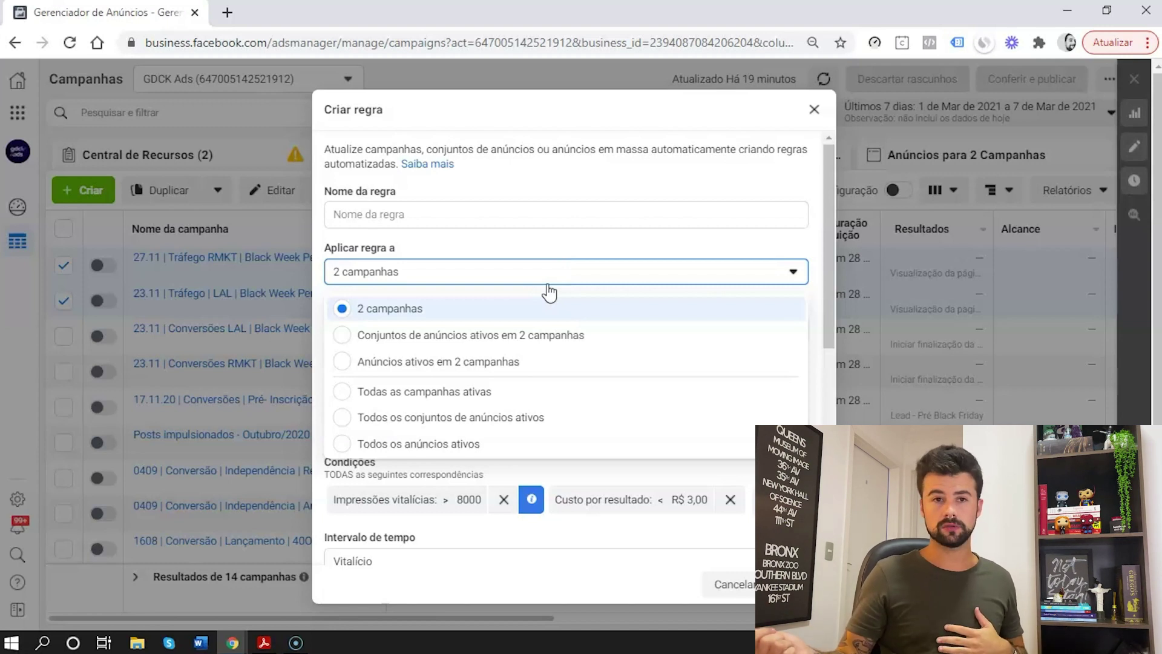
click(550, 348)
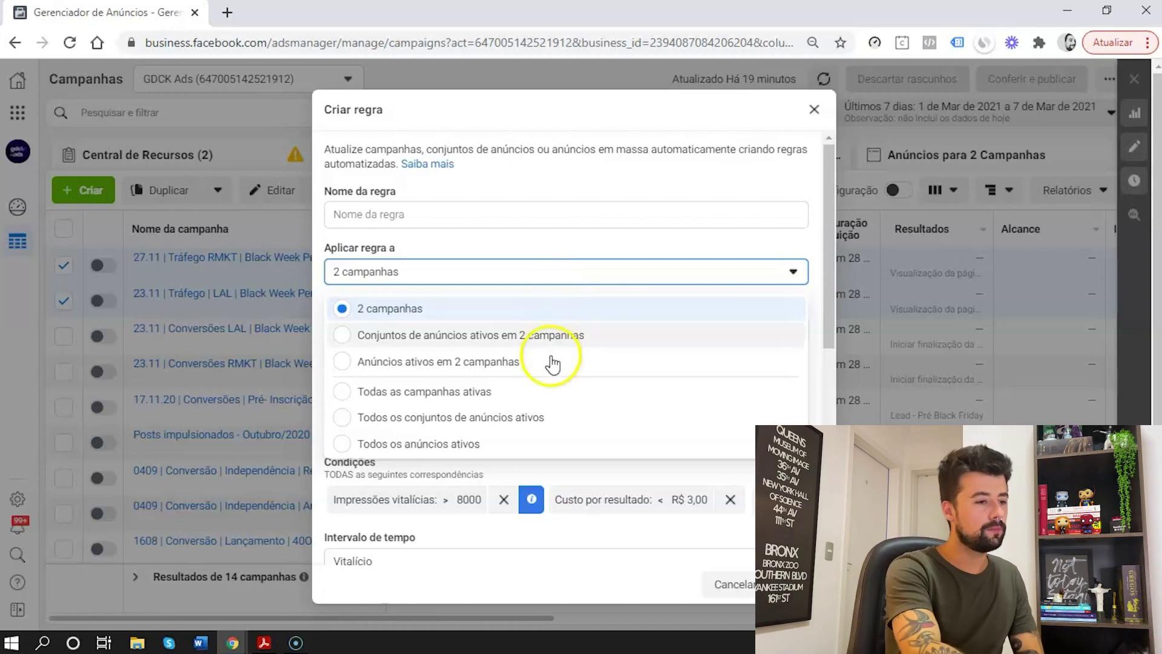
click(484, 337)
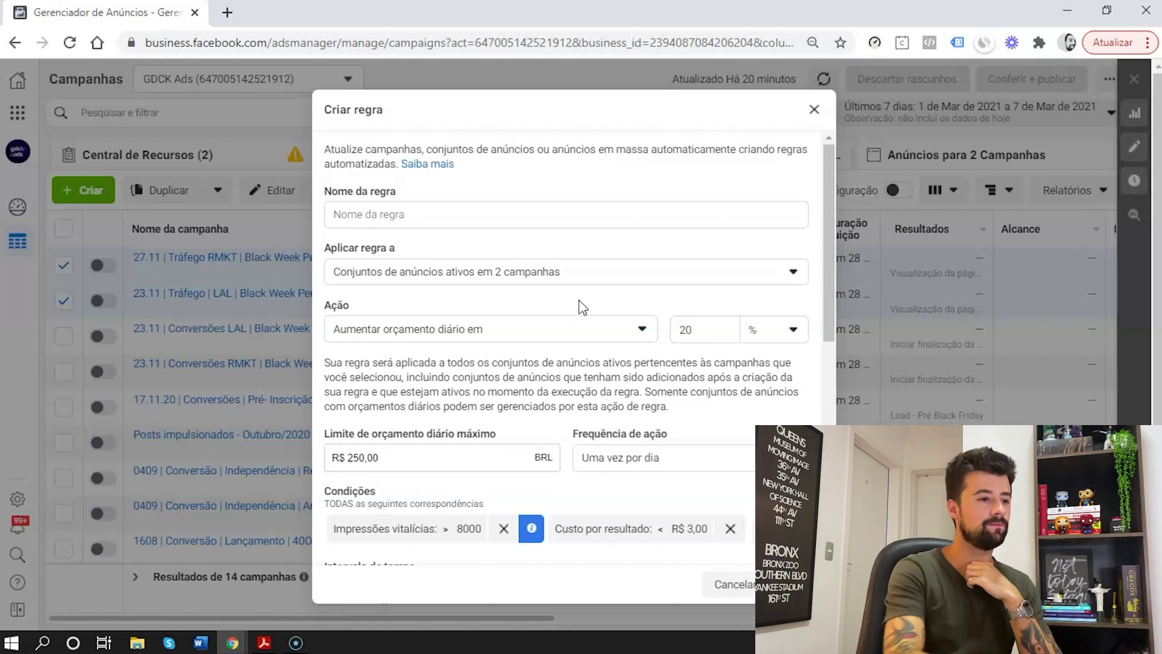
click(553, 268)
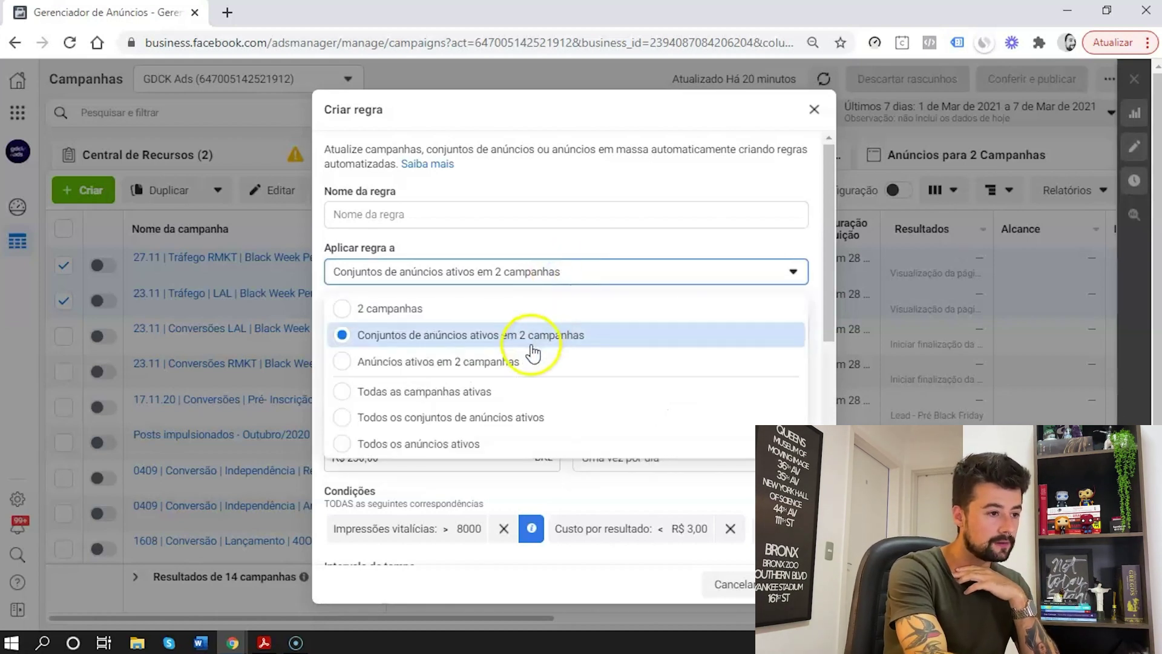
click(532, 335)
- Set the rule's action to Desativar conjuntos de anúncios
click(428, 327)
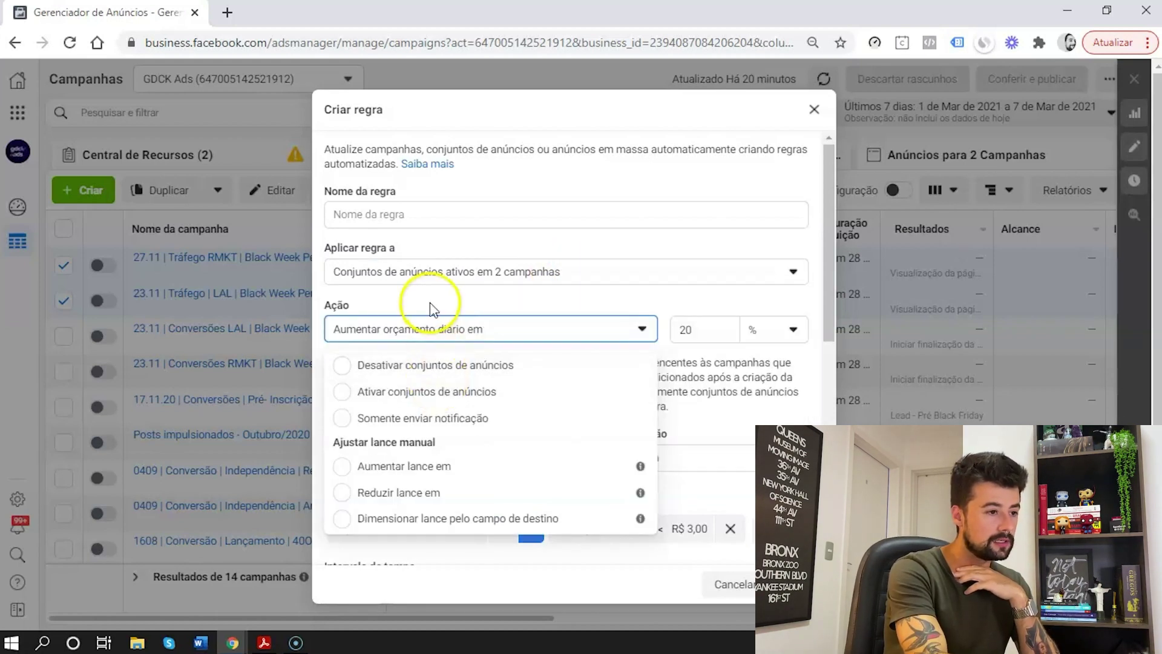
click(435, 366)
mouse_move(530, 437)
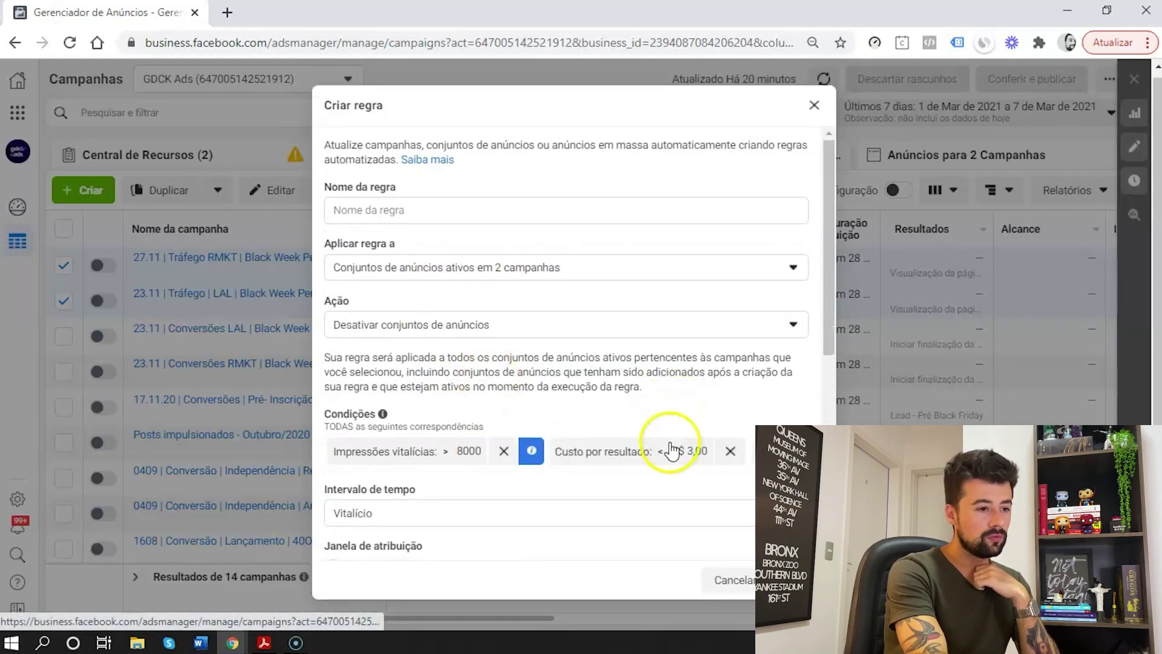
- Change the Custo por resultado condition to é maior que R$ 10,00
click(672, 451)
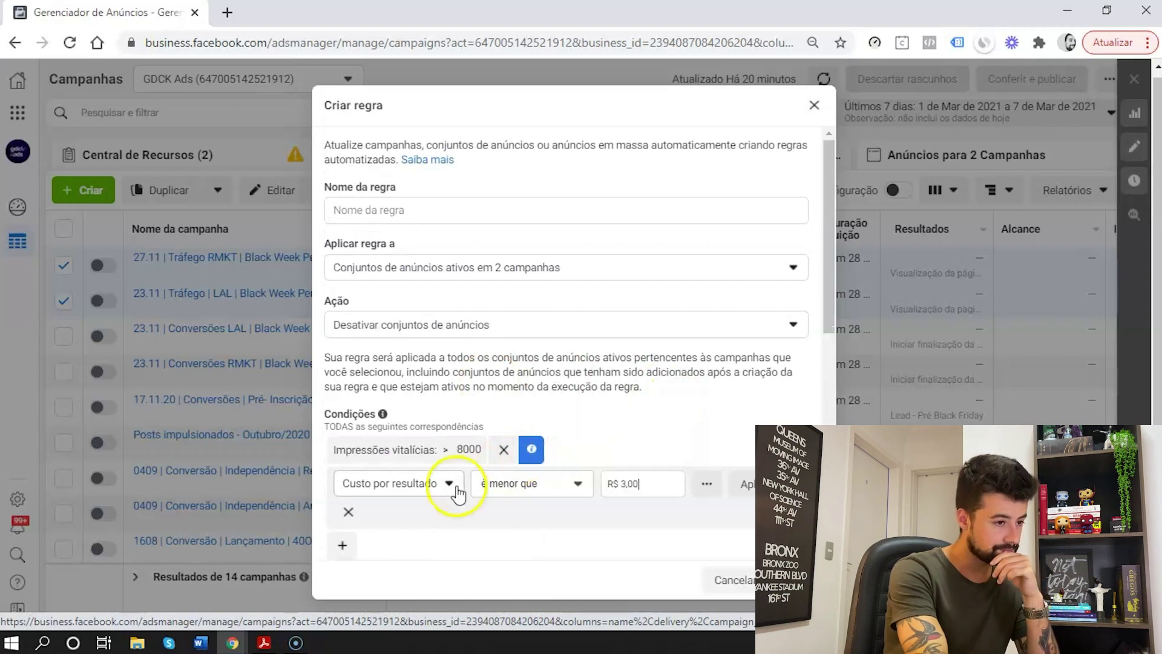
click(524, 484)
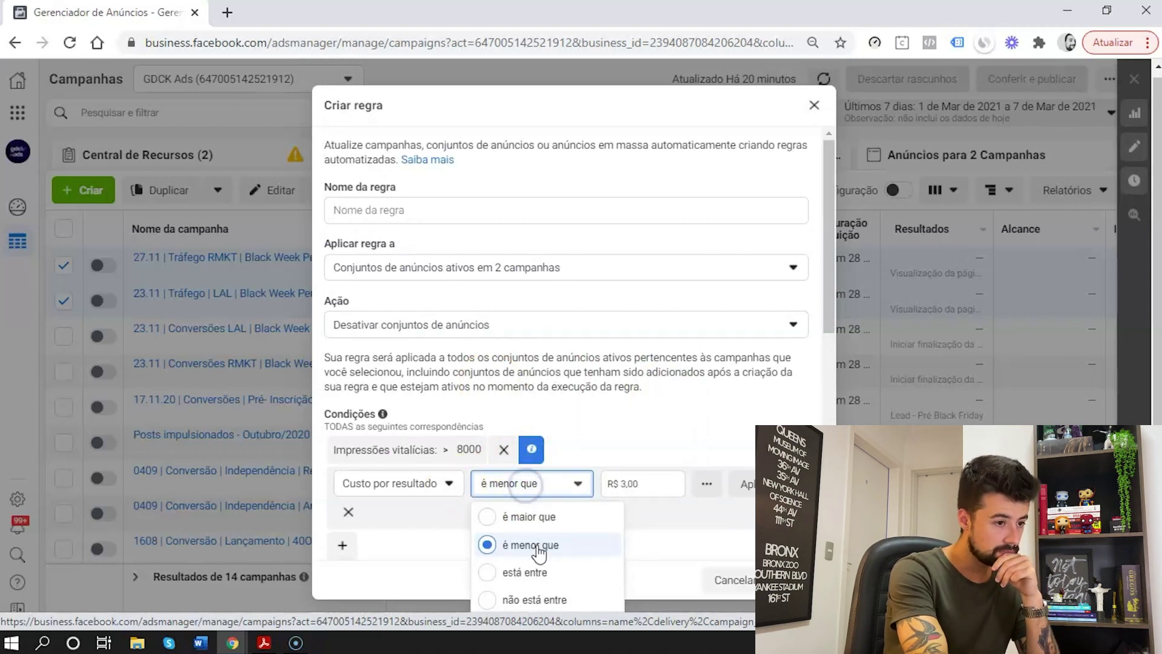
click(526, 516)
drag(659, 477, 575, 478)
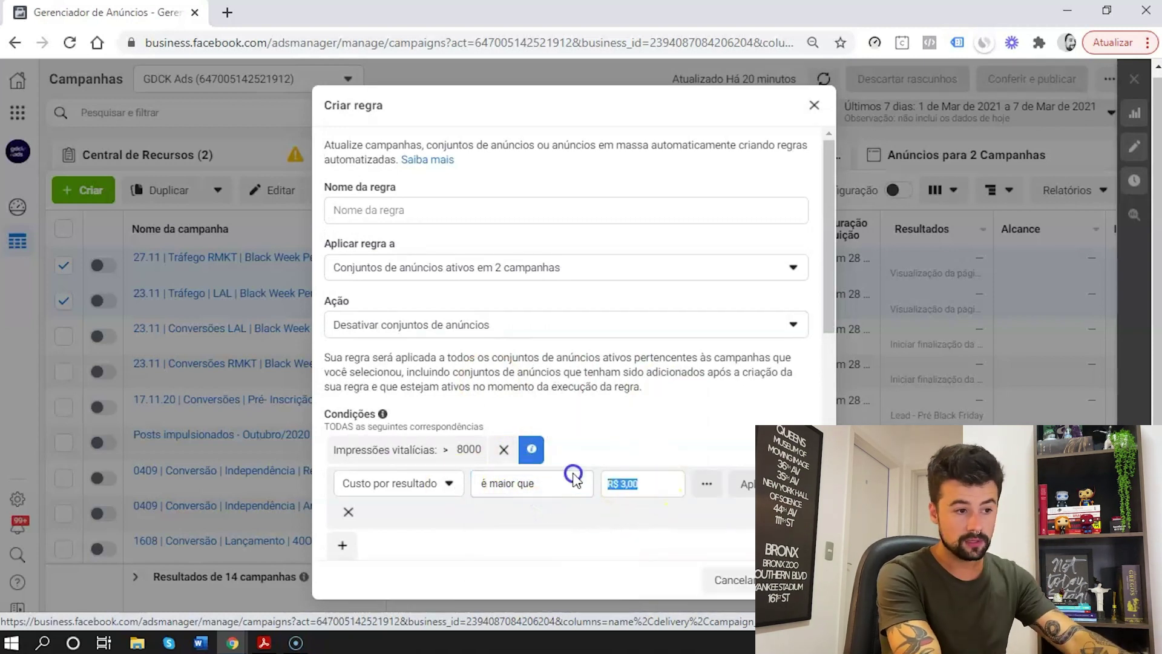
text(10)
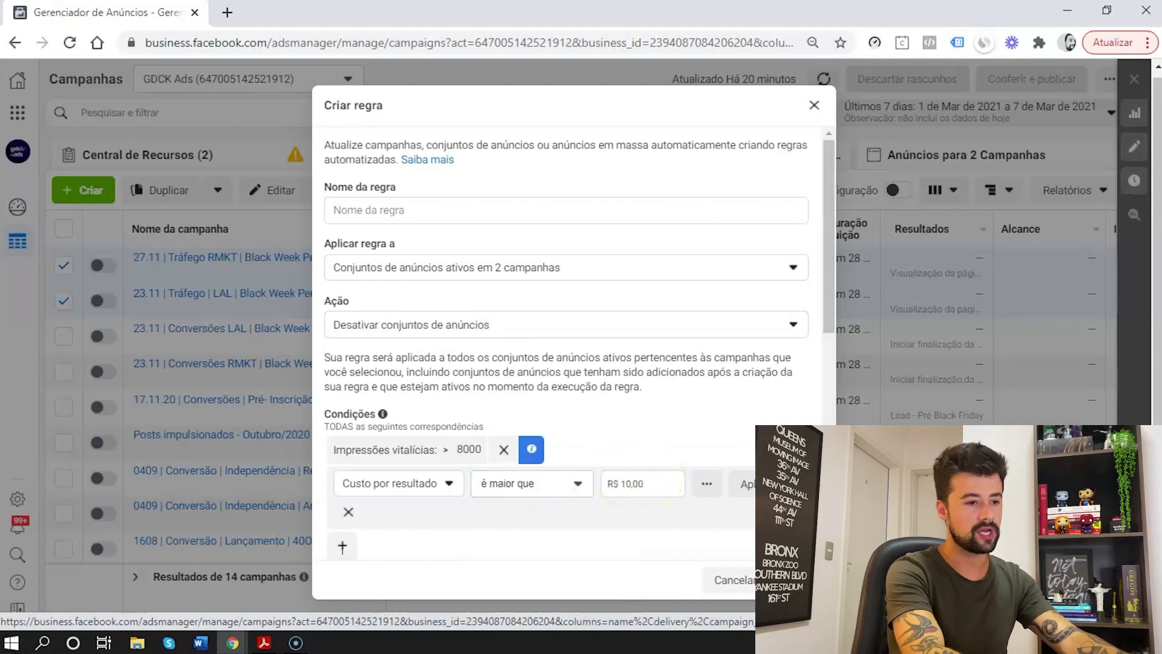
key(Return)
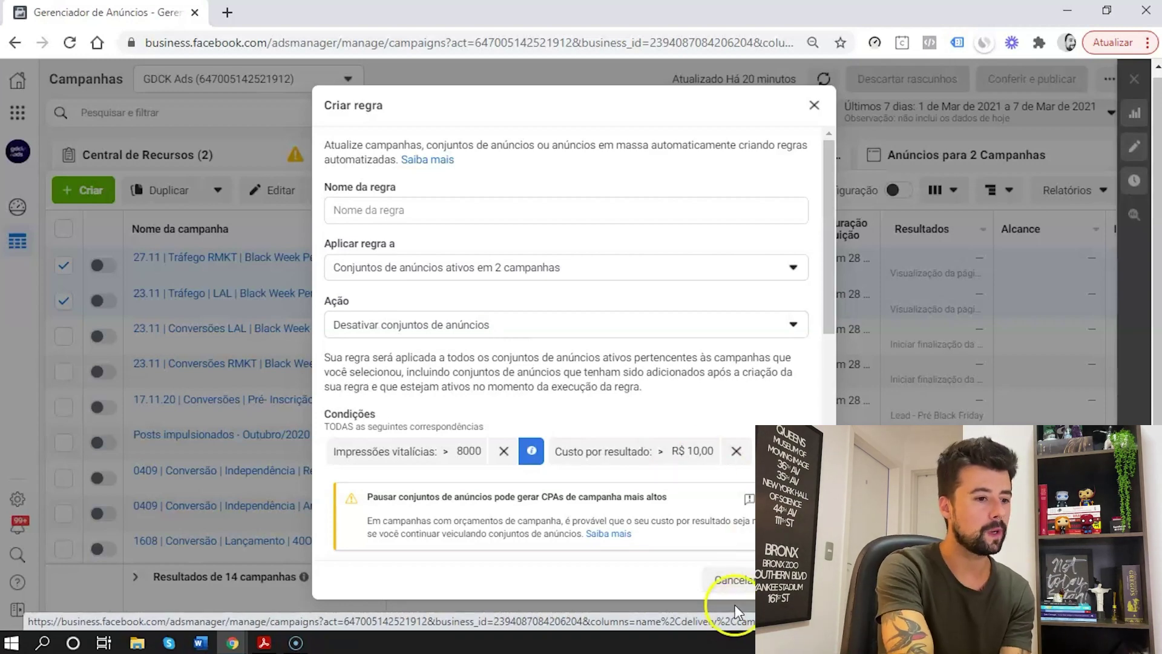
- Discard the unsaved rule and show all ad sets with the campaign selection cleared
click(739, 588)
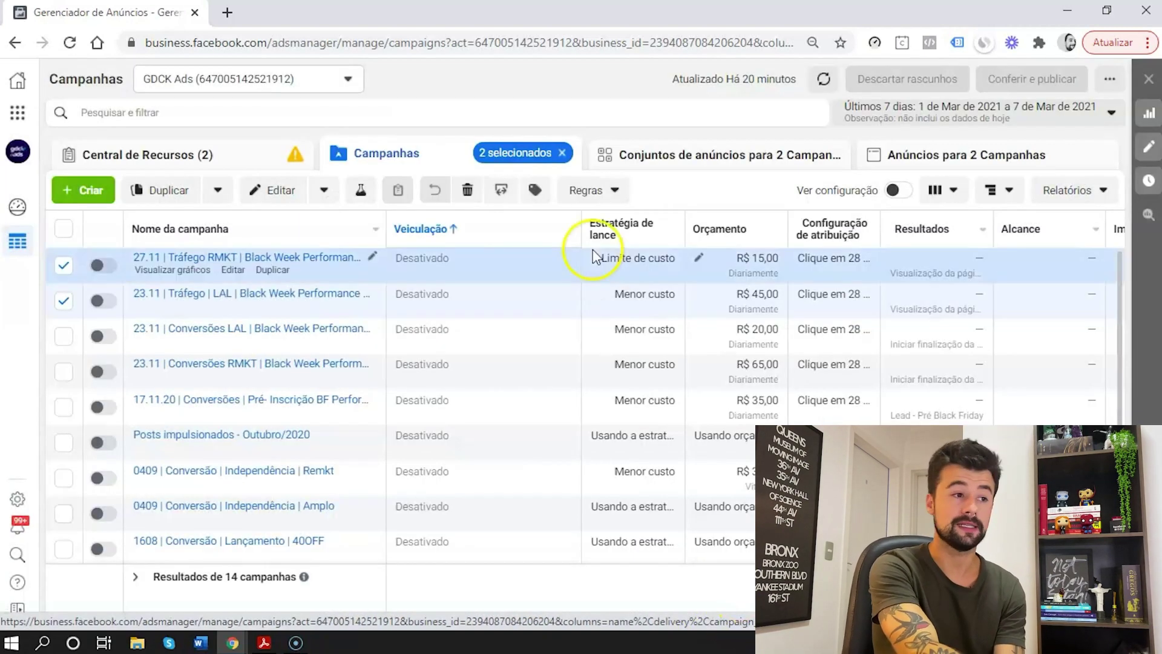
click(564, 153)
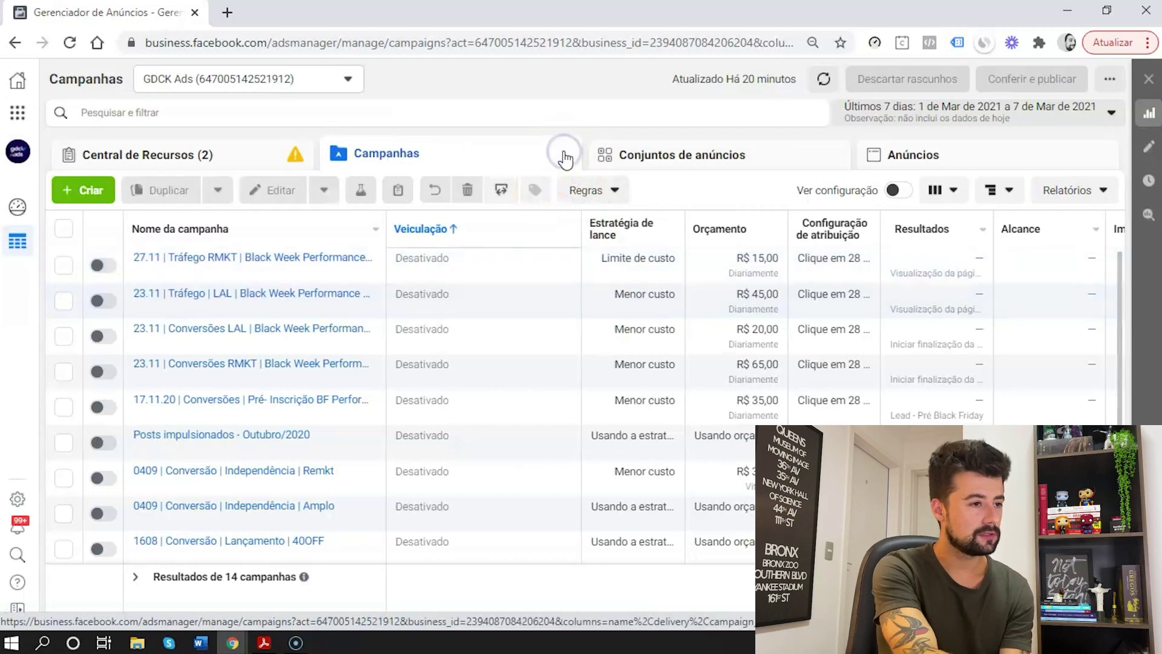
click(648, 153)
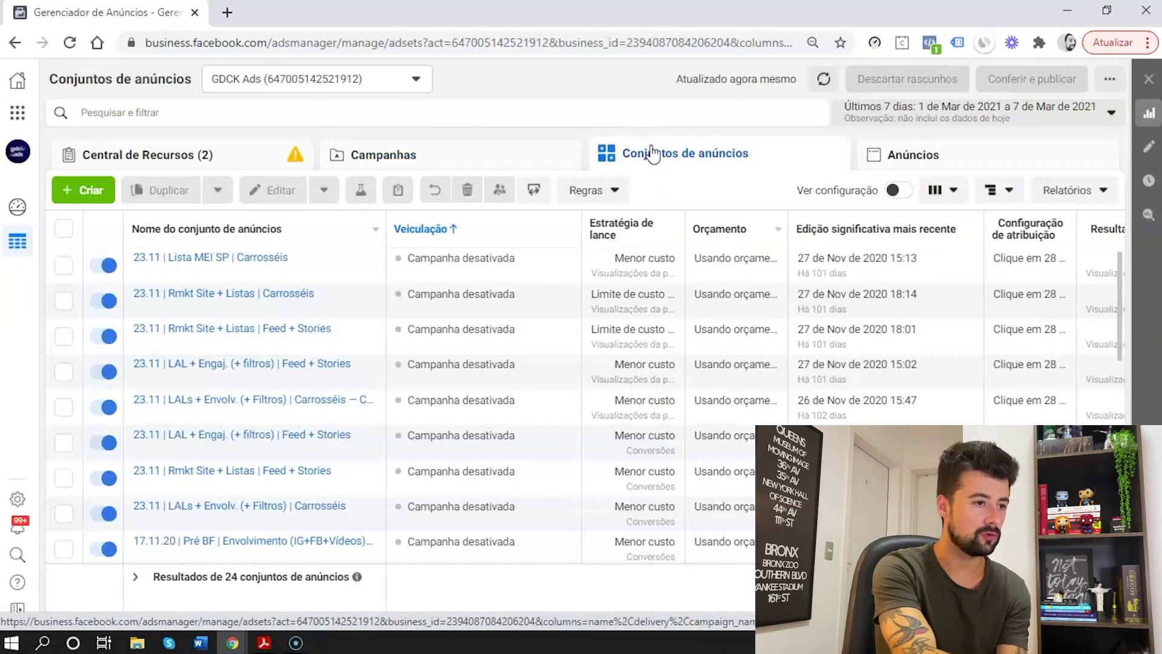
- Start a new rule for the 23.11 Lista MEI SP Carrosséis and 23.11 Rmkt Site + Listas Carrosséis ad sets
click(605, 193)
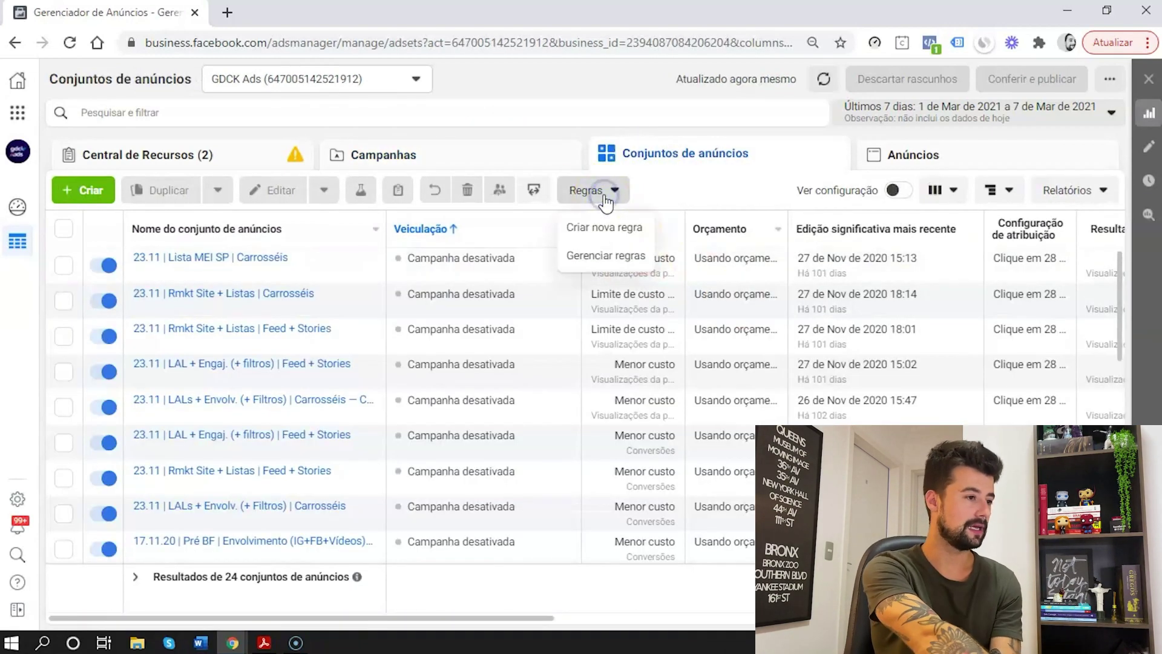
click(701, 186)
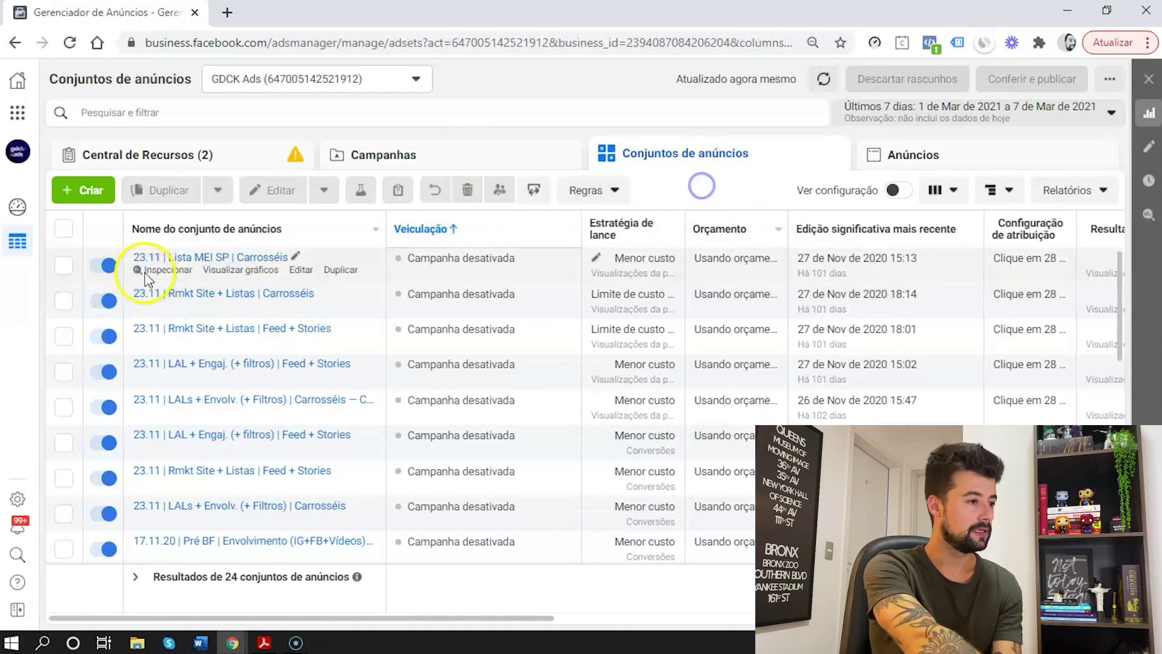
click(63, 266)
click(63, 303)
click(620, 192)
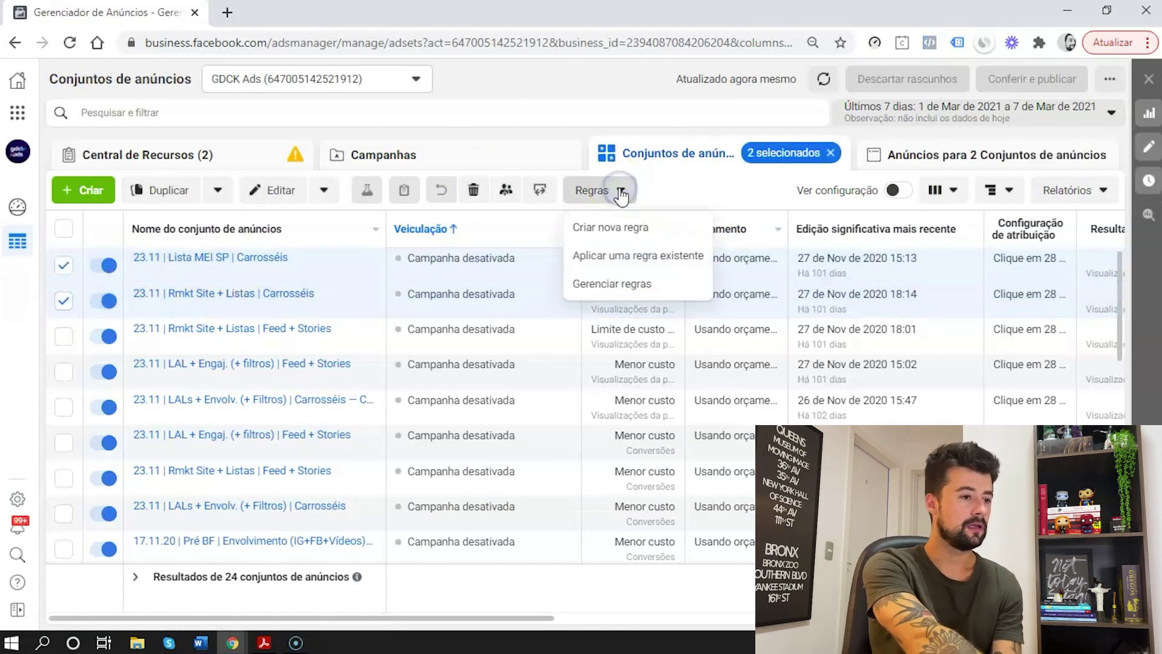
click(622, 228)
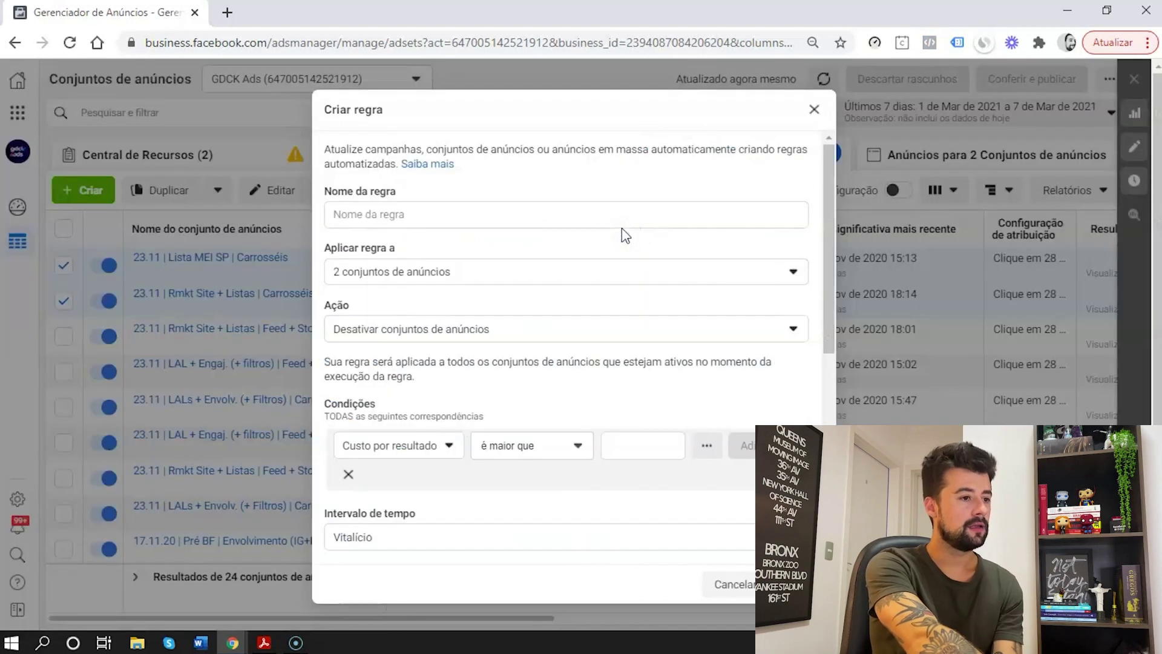
- Set the ad set rule's action to Aumentar lance em 15 %
click(582, 330)
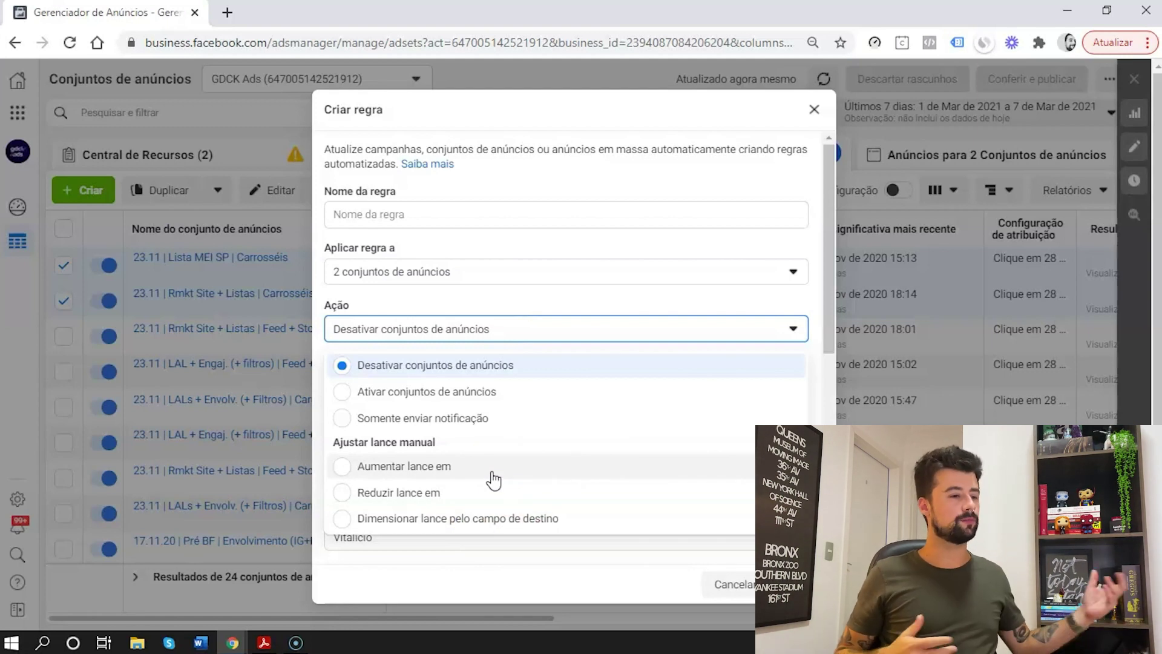
click(488, 476)
click(684, 333)
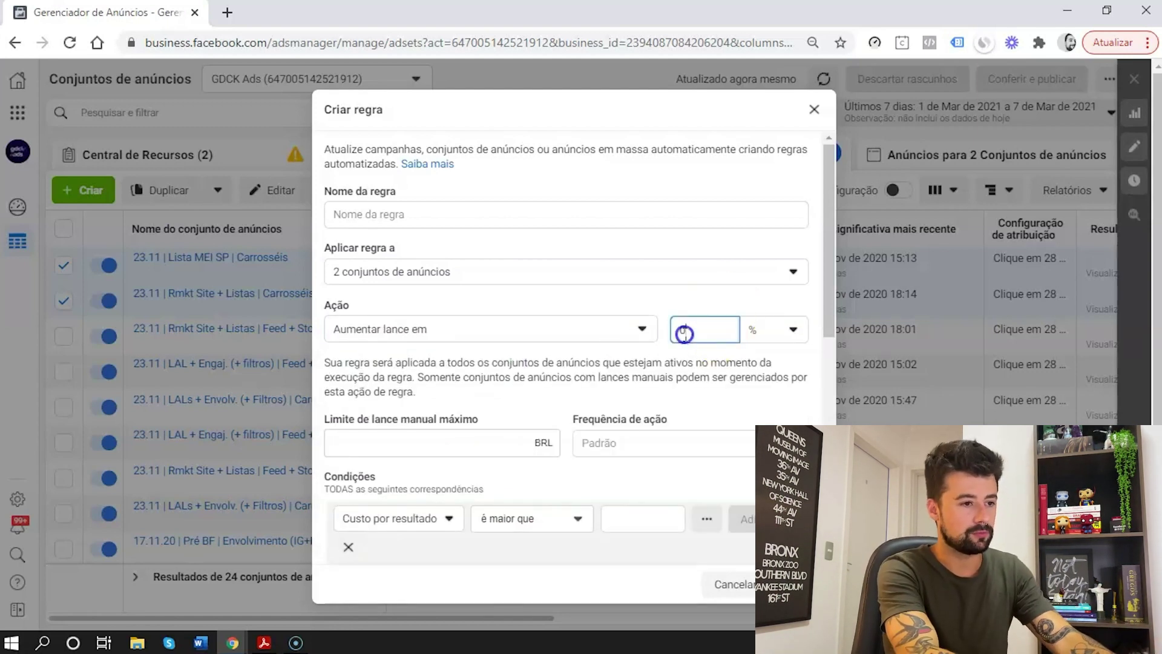
text(15)
click(609, 288)
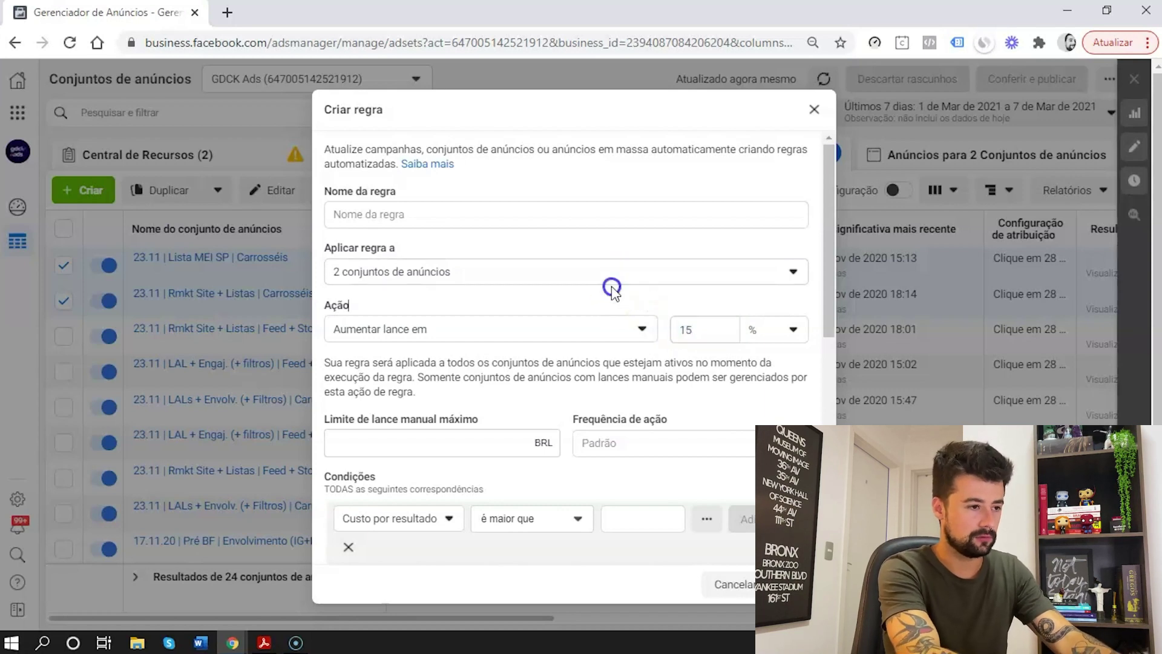
- Add the condition that ROAS de compras no site é maior que 8
click(416, 446)
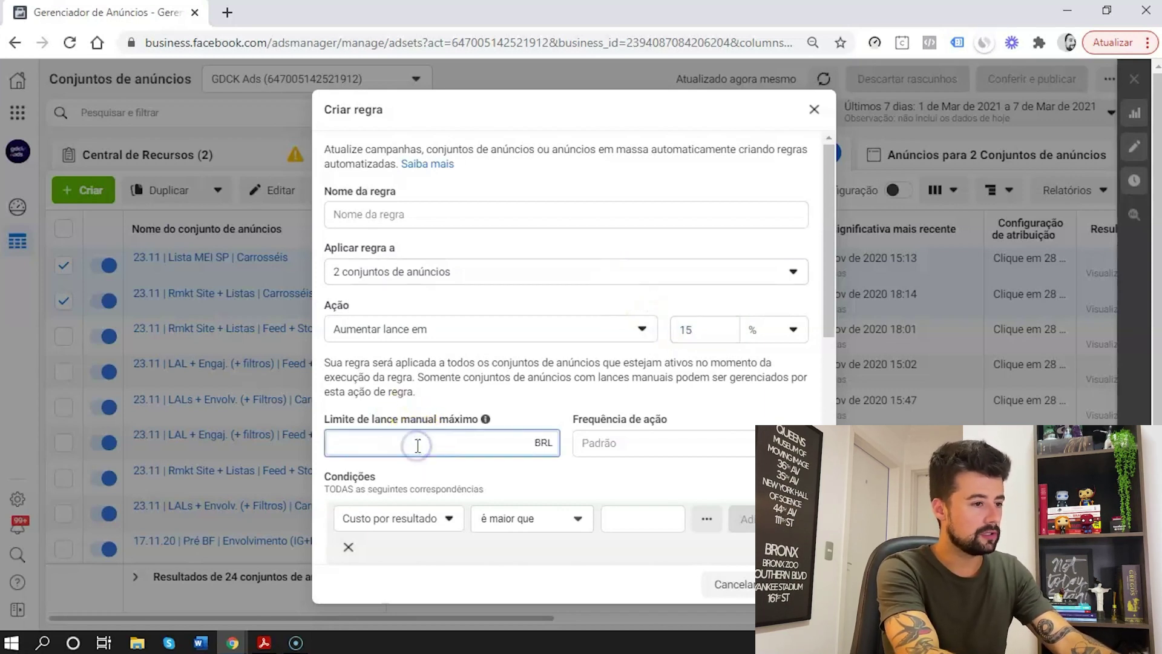
click(416, 518)
drag(509, 362, 508, 407)
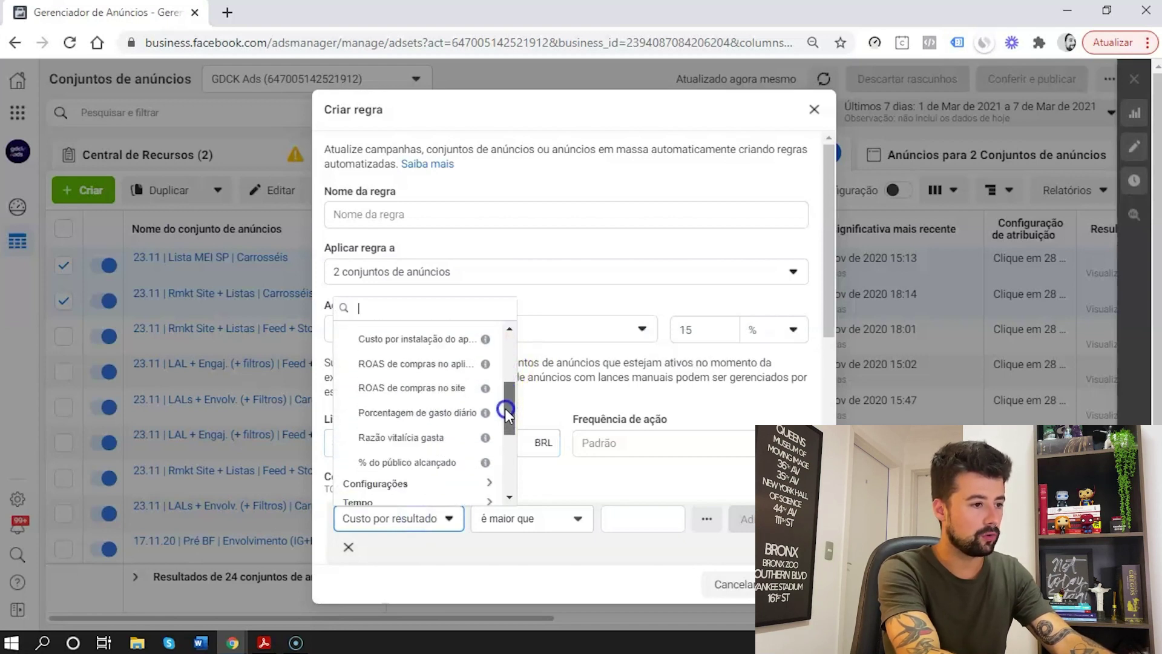
click(432, 399)
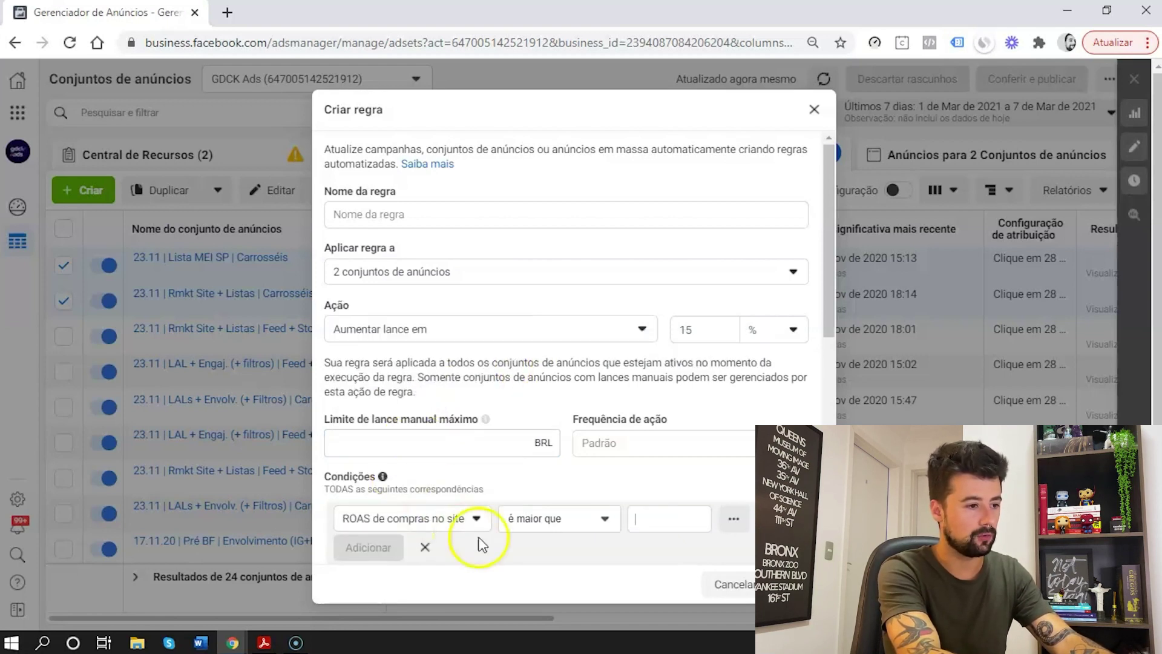
click(557, 518)
click(659, 523)
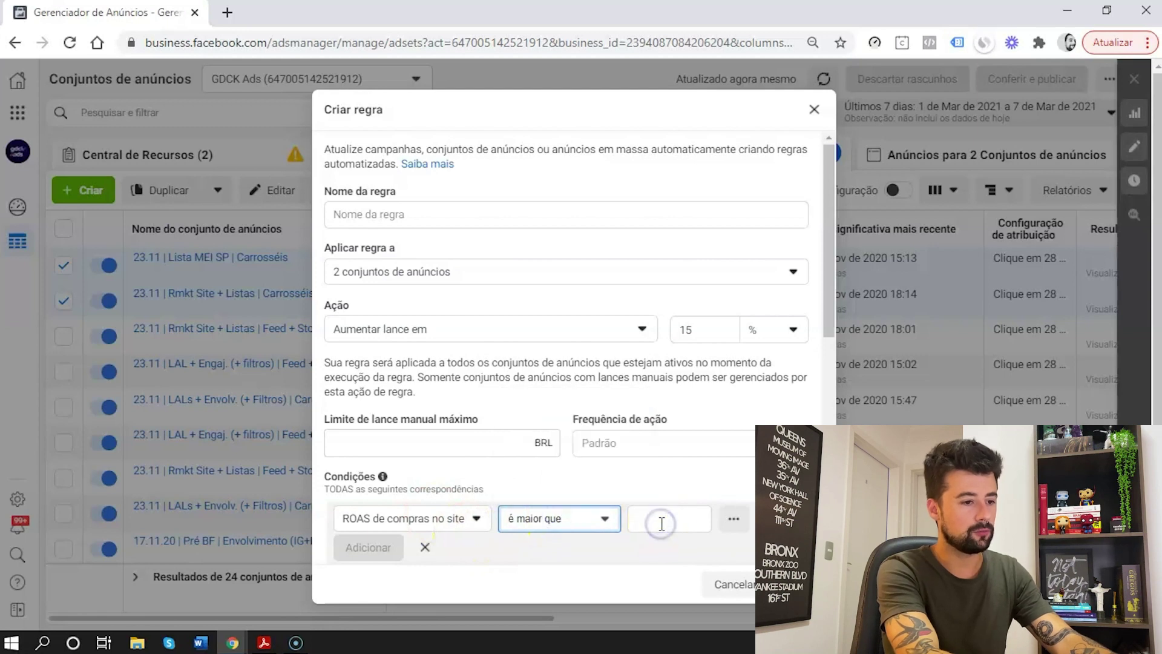
click(661, 523)
text(8)
click(630, 476)
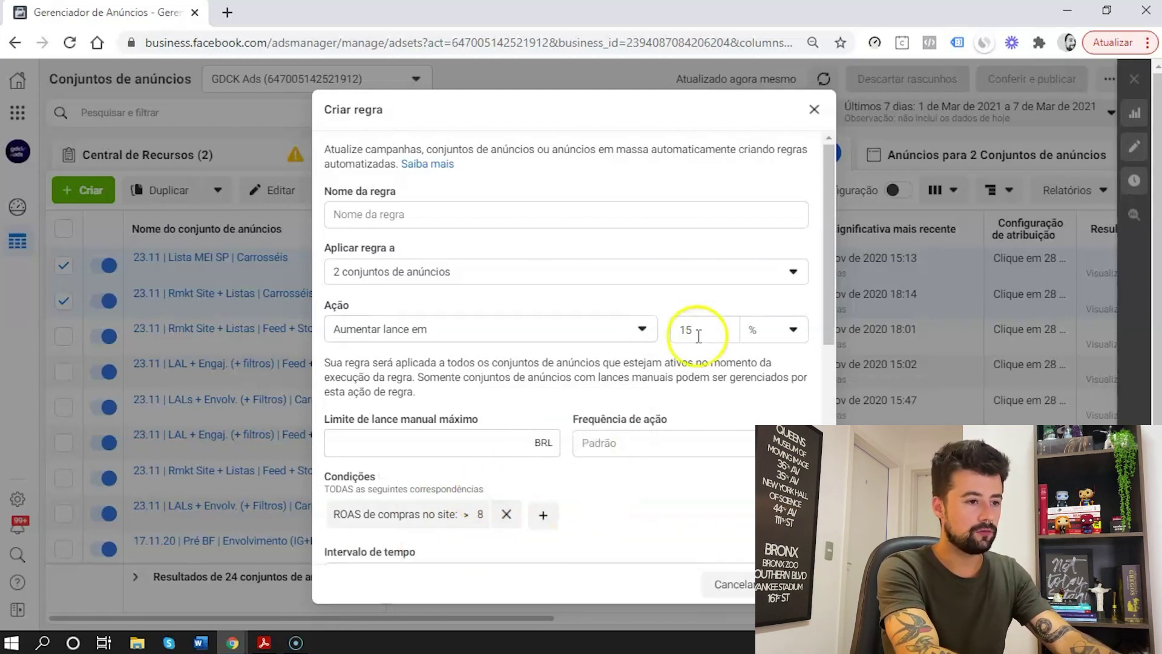
- Set the maximum manual bid limit to R$ 15,00 and the action frequency to Uma vez a cada hora
click(421, 444)
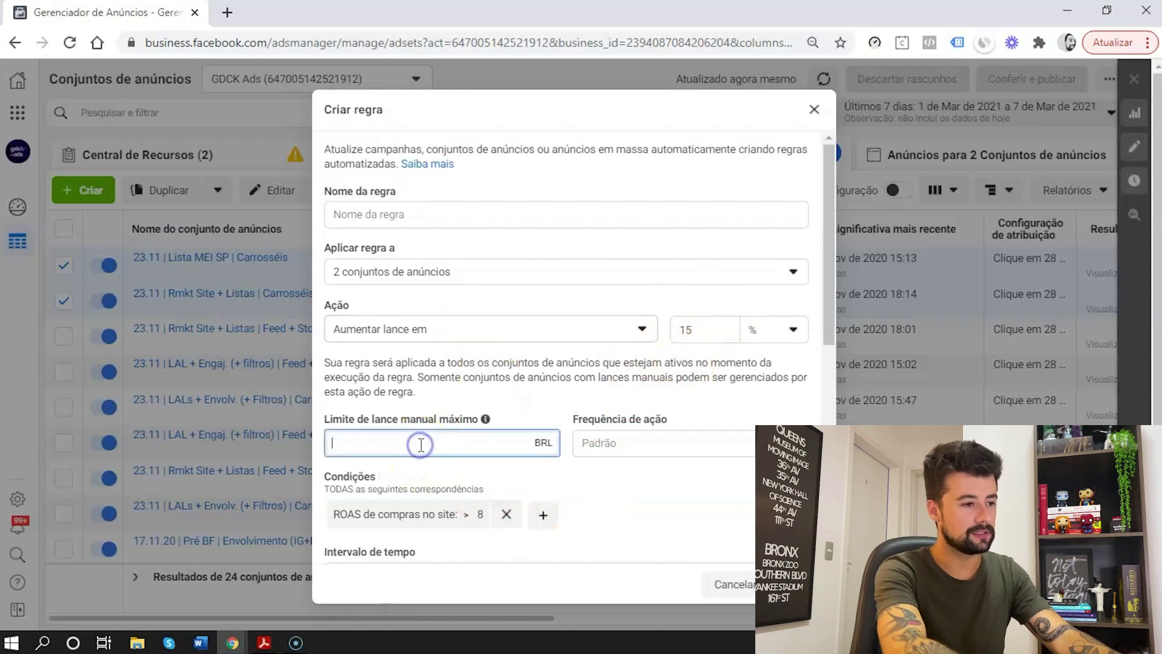
text(15)
click(483, 416)
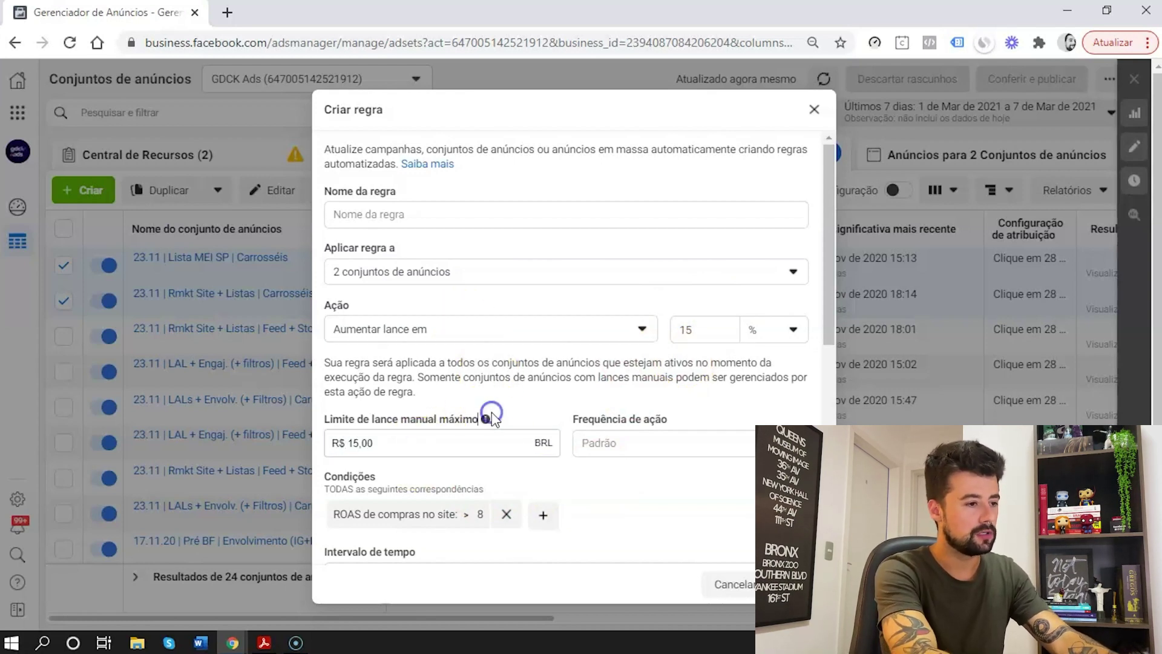
click(666, 447)
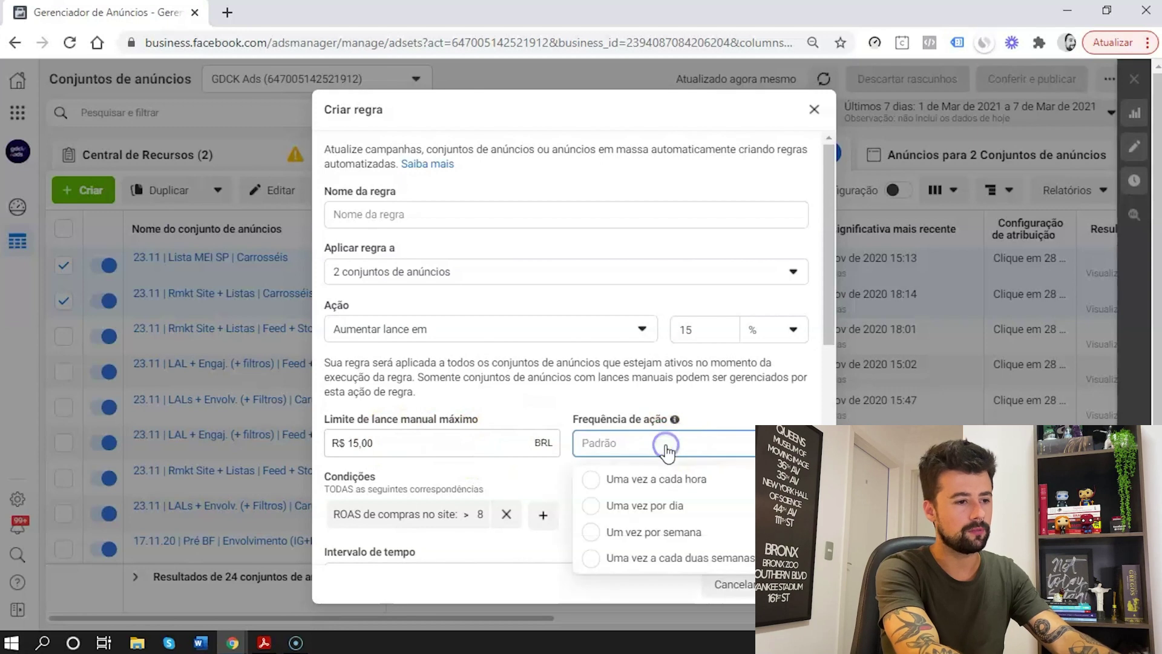
click(664, 479)
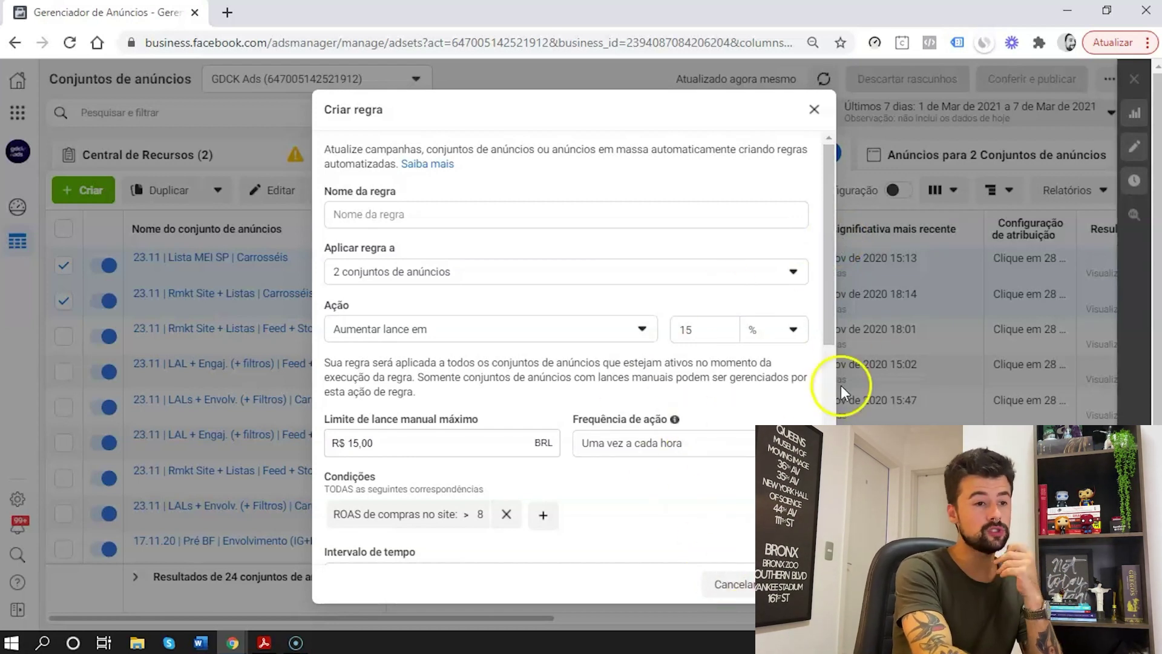
- Review the ad set rule's time range, attribution window and schedule options, and cancel the rule
drag(828, 323, 827, 439)
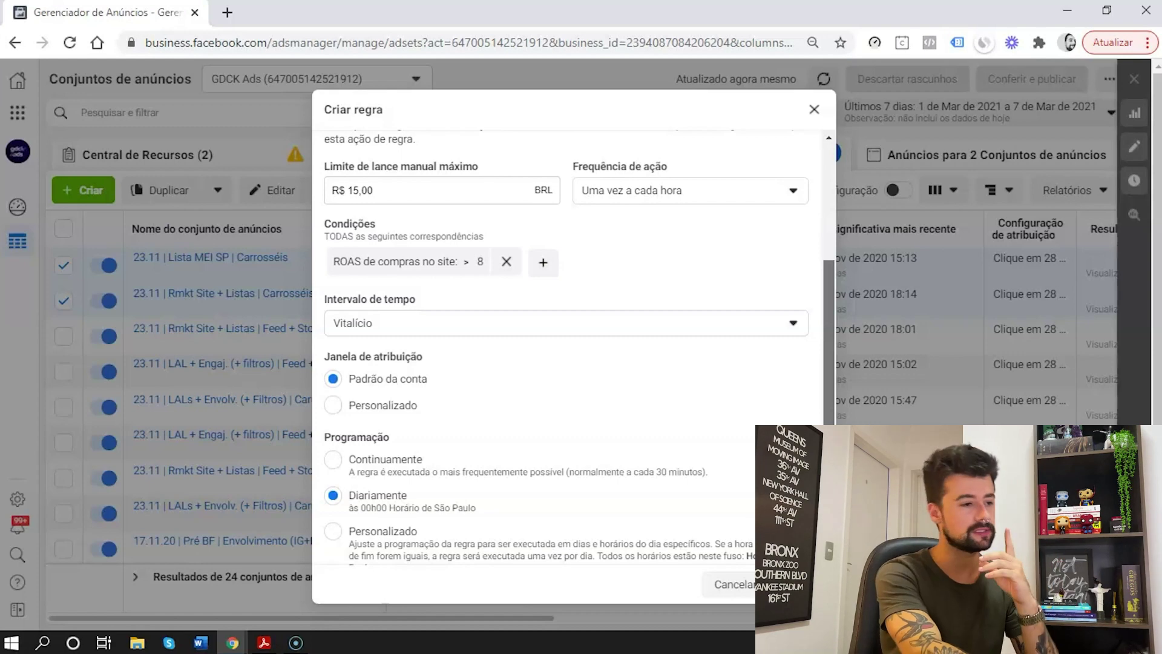
scroll(566, 345, down, 3)
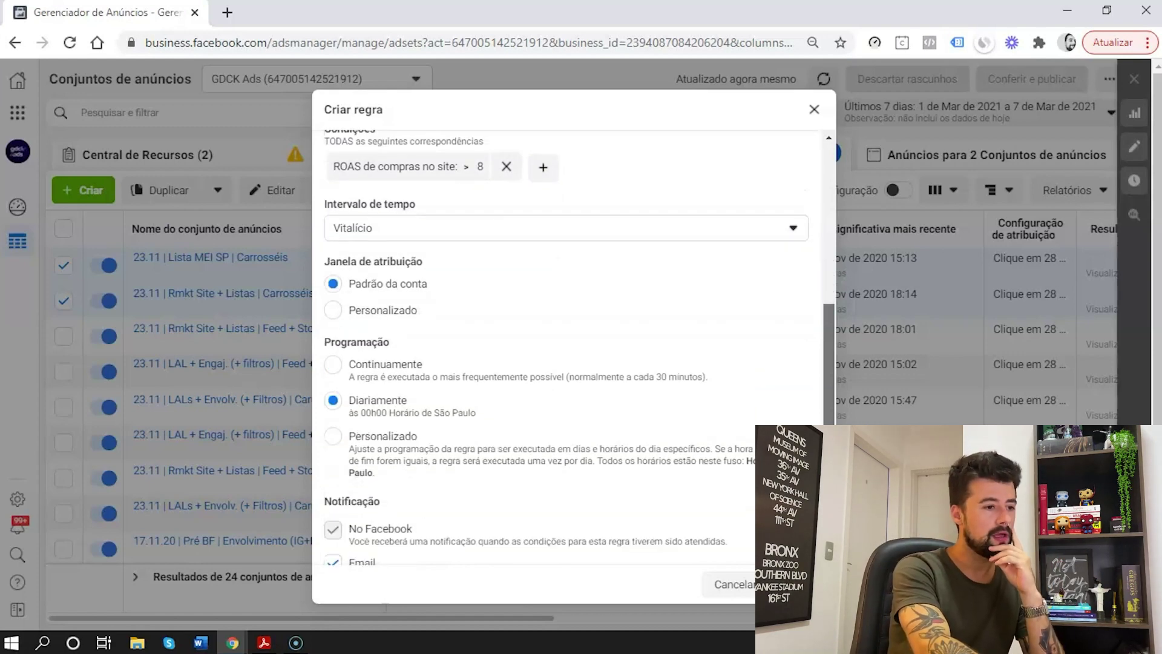
click(742, 588)
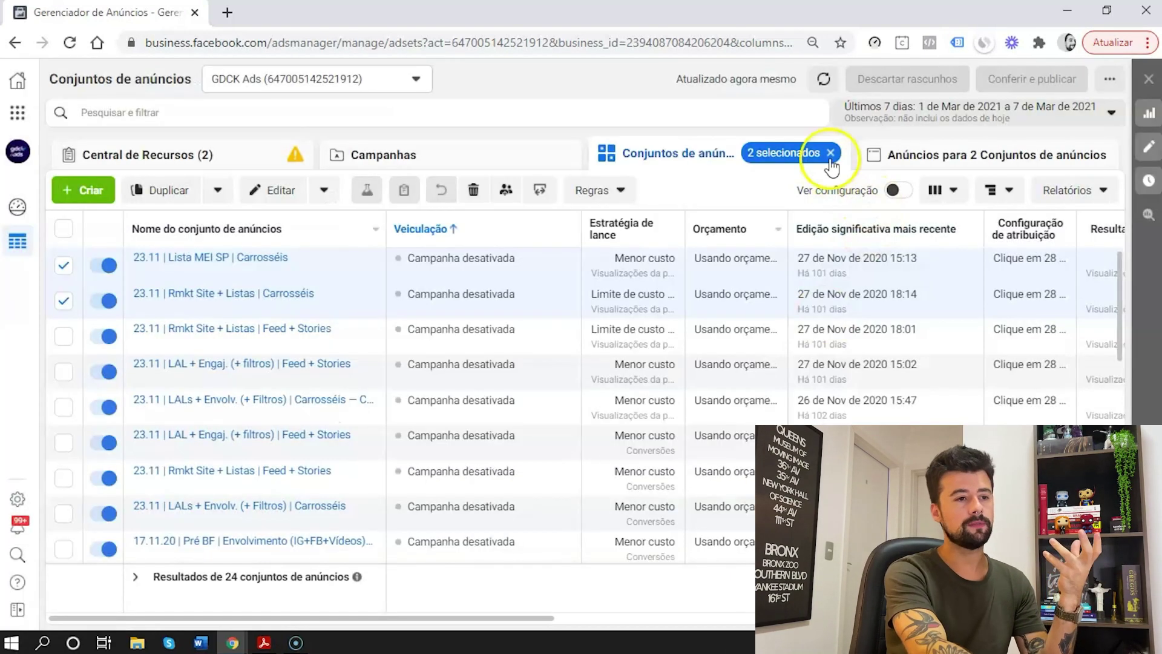
- Clear the ad set selection and select the ads 0502 | Vídeo | Completo, 0502 | Imagem | 25OFF | Foto and 0502 | Imagem | 25OFF | Azul
click(831, 153)
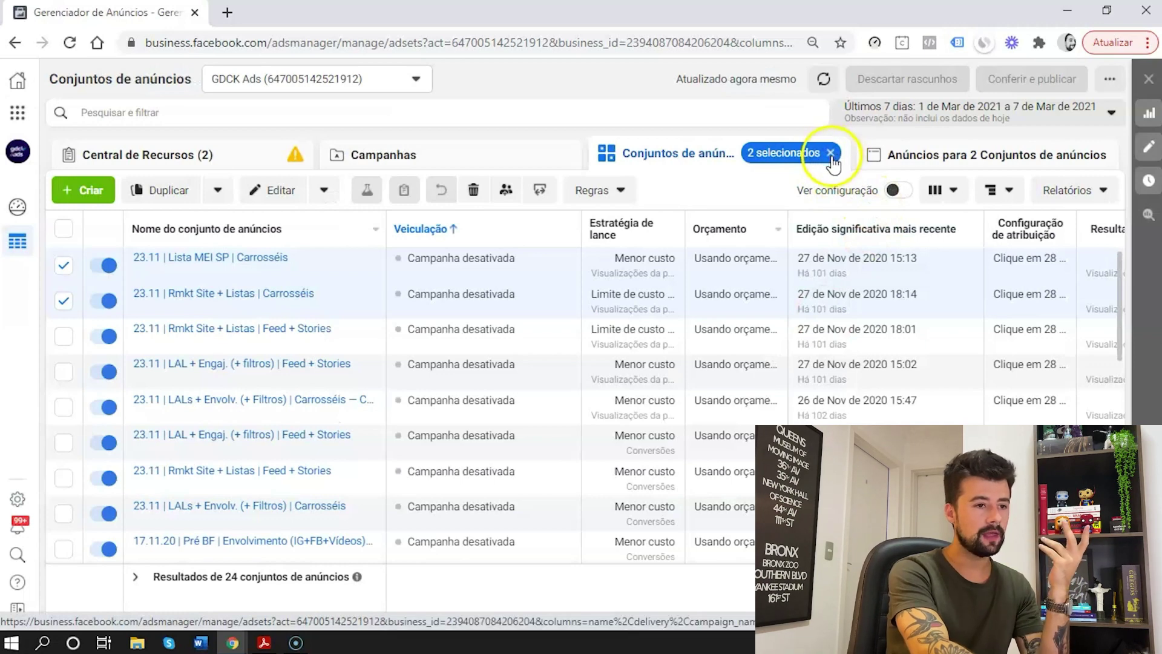
click(912, 156)
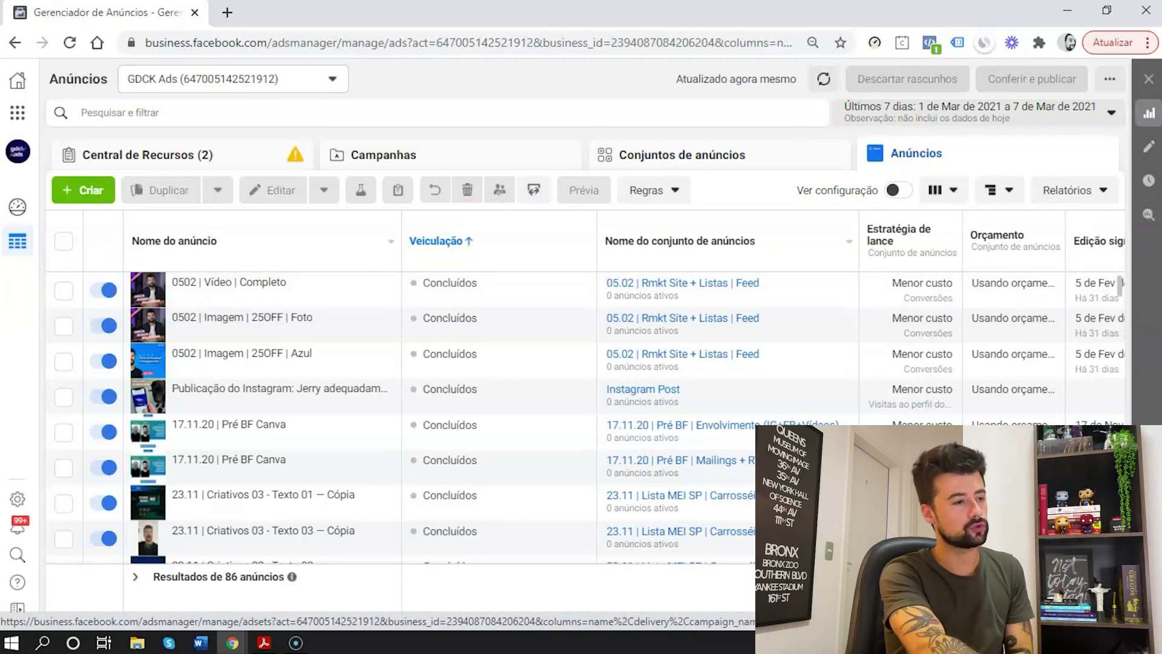
click(63, 291)
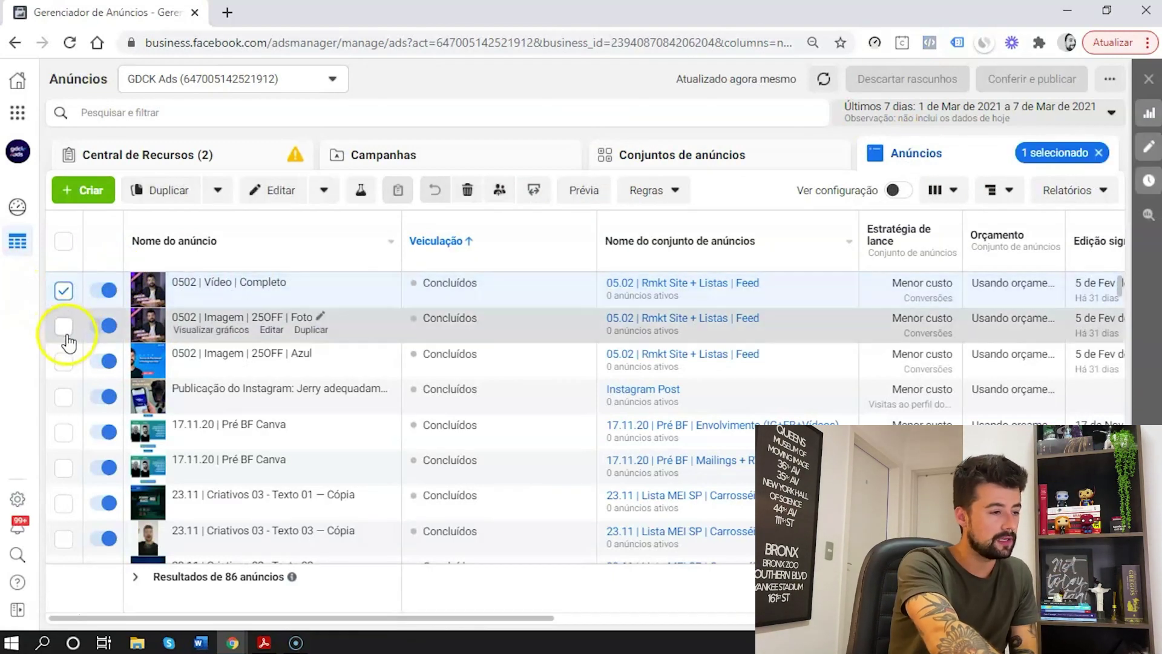
click(67, 333)
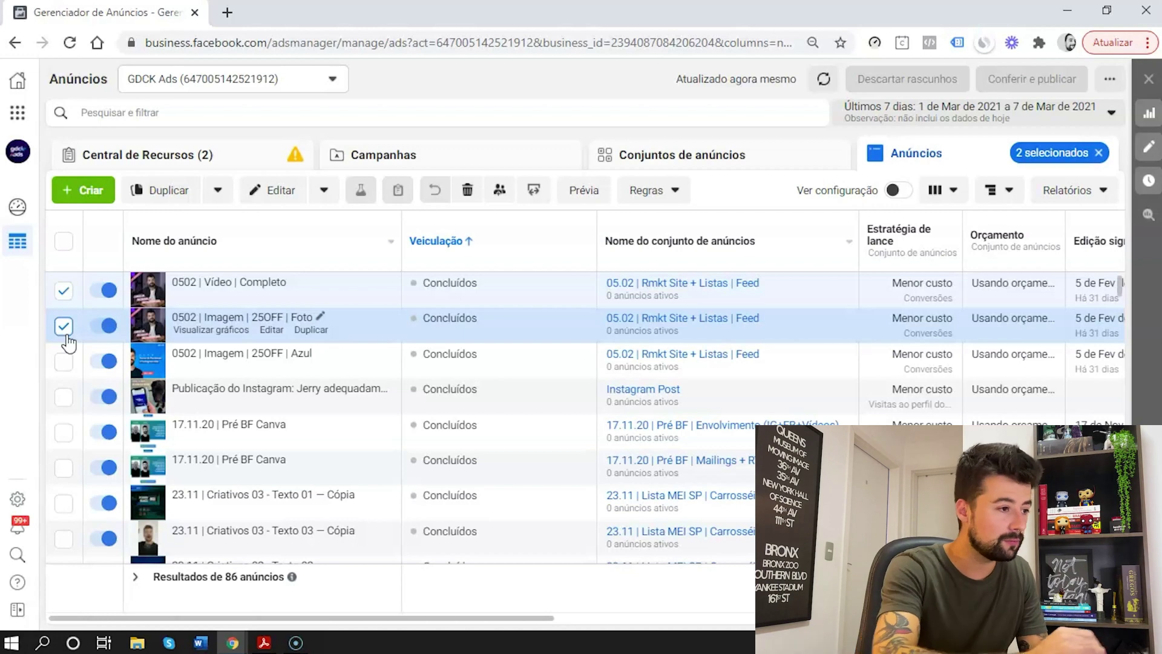
click(64, 370)
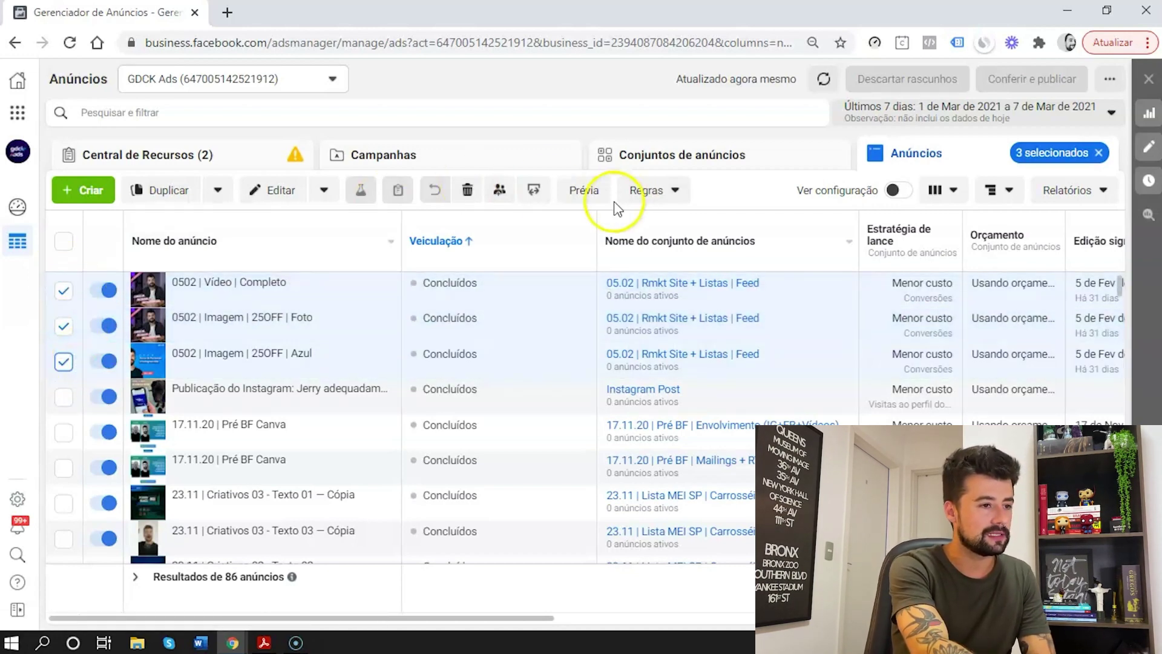
- Start a new automated rule for the three selected ads
mouse_move(682, 246)
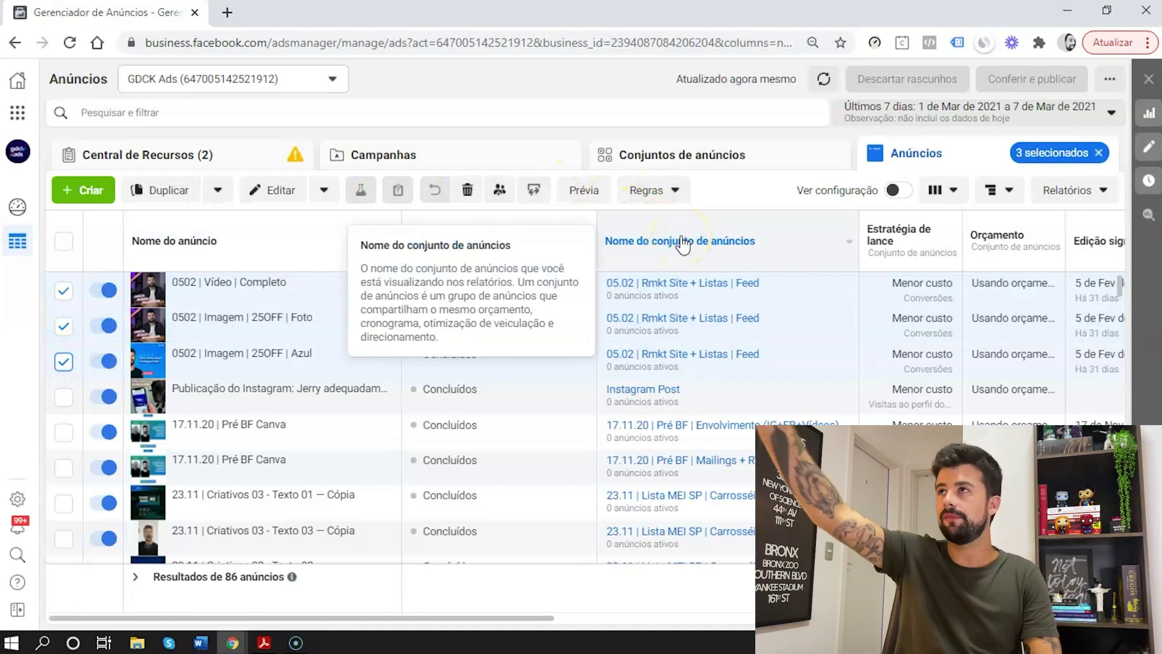
click(660, 193)
click(660, 191)
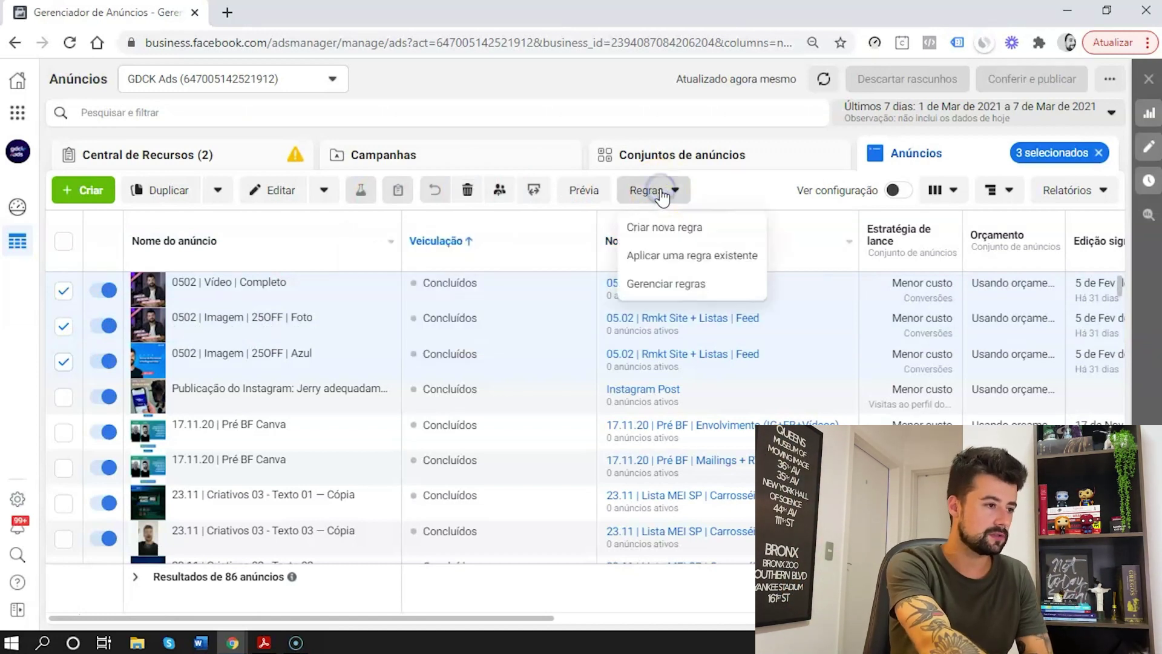
click(659, 190)
click(659, 190)
click(661, 233)
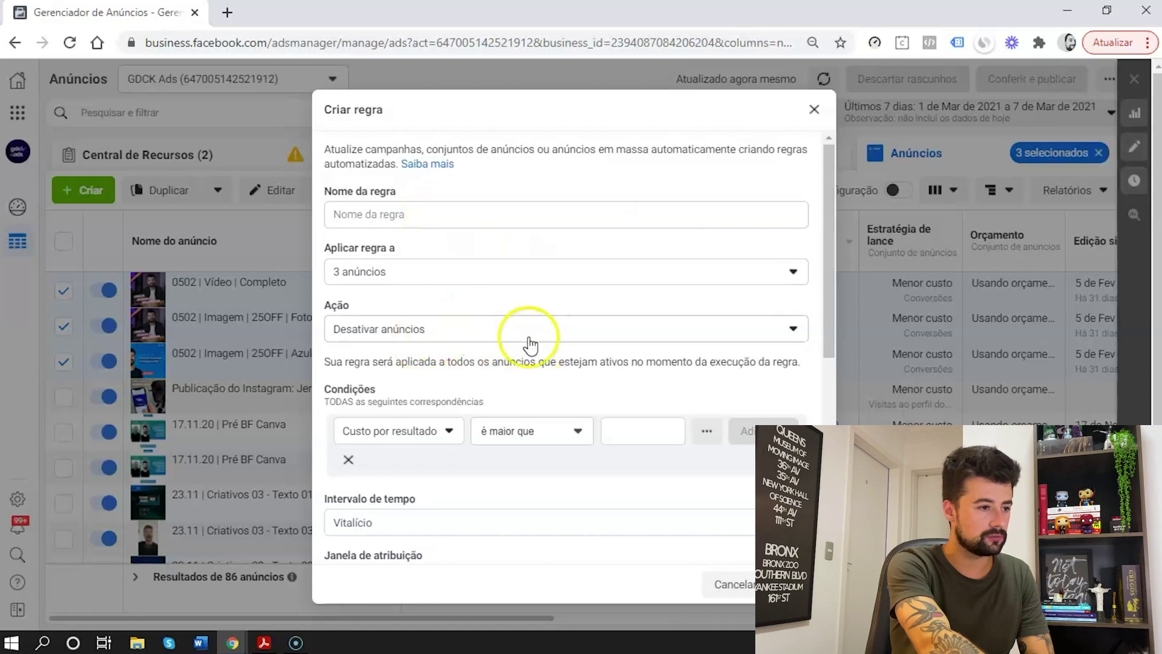
- Change the ad rule's condition from cost per result to the Tempo criterion Data atual
click(394, 431)
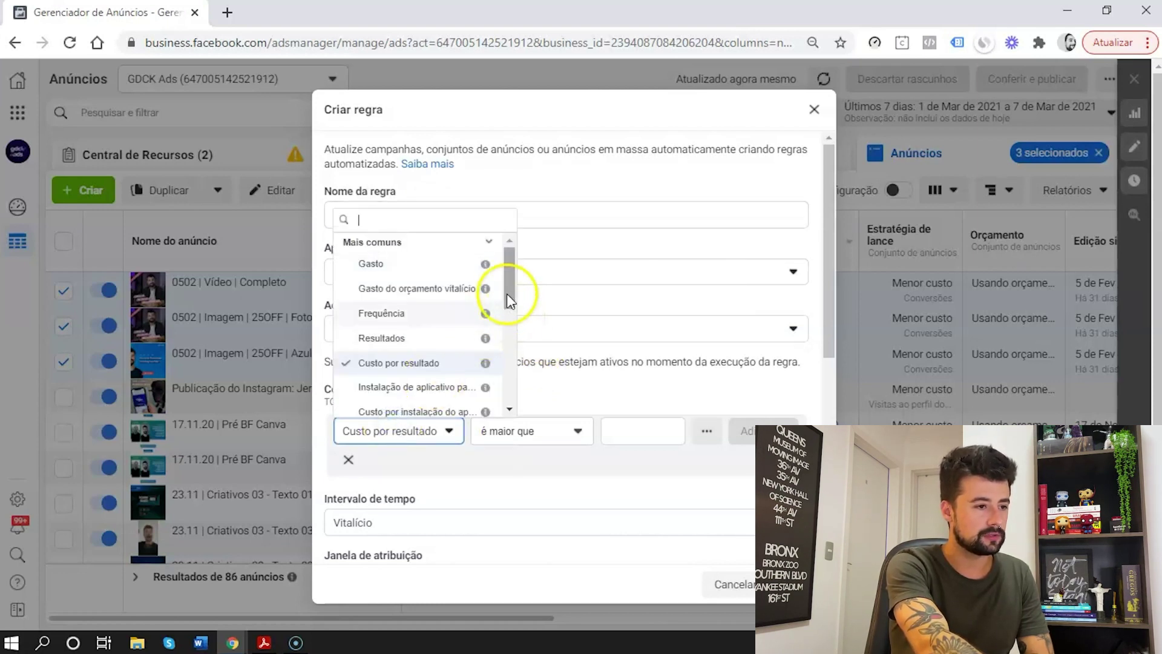
drag(507, 289, 498, 361)
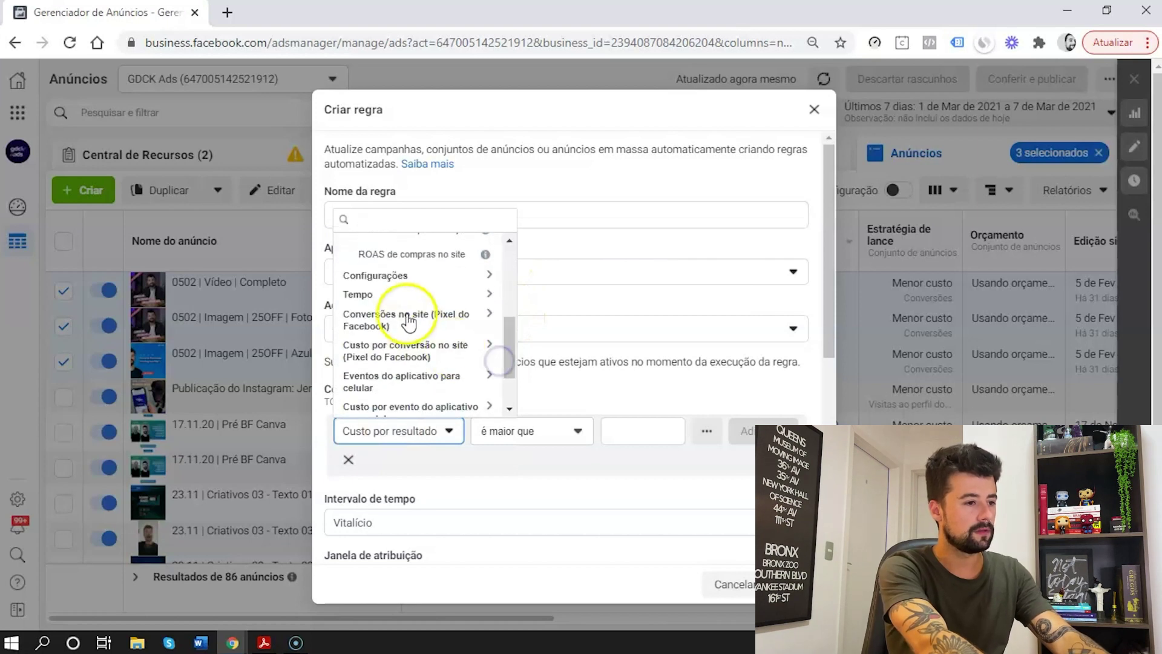
click(399, 295)
click(391, 372)
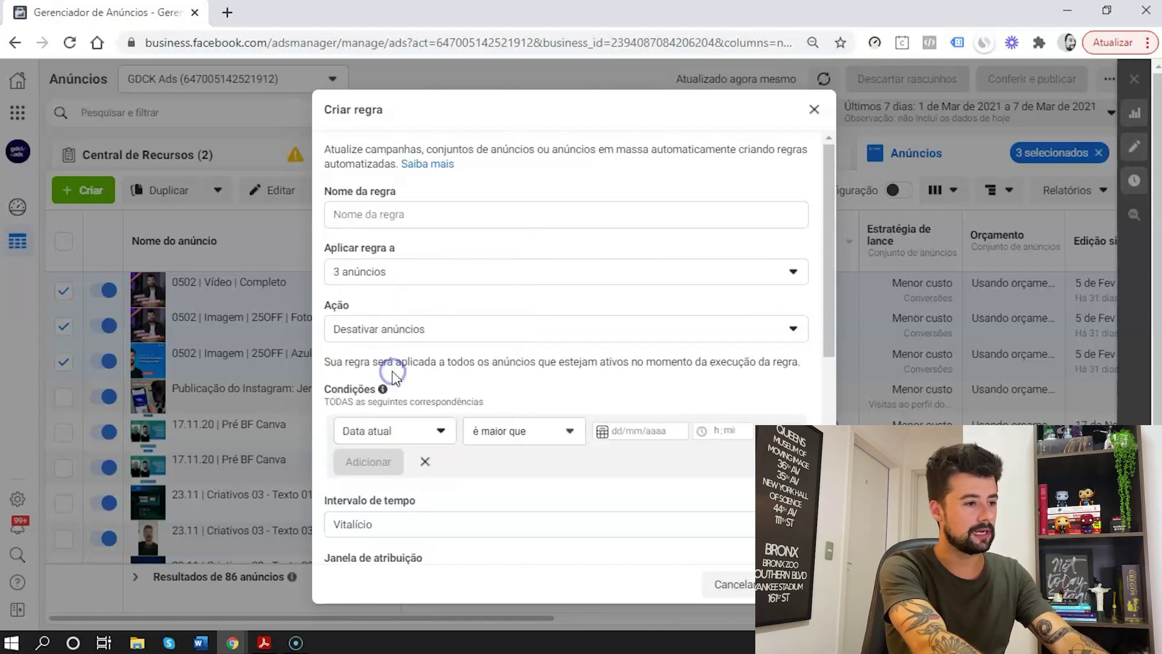
- Set the Data atual condition to é maior que 31/5/2021 at 23:59 and apply it to the rule
click(642, 434)
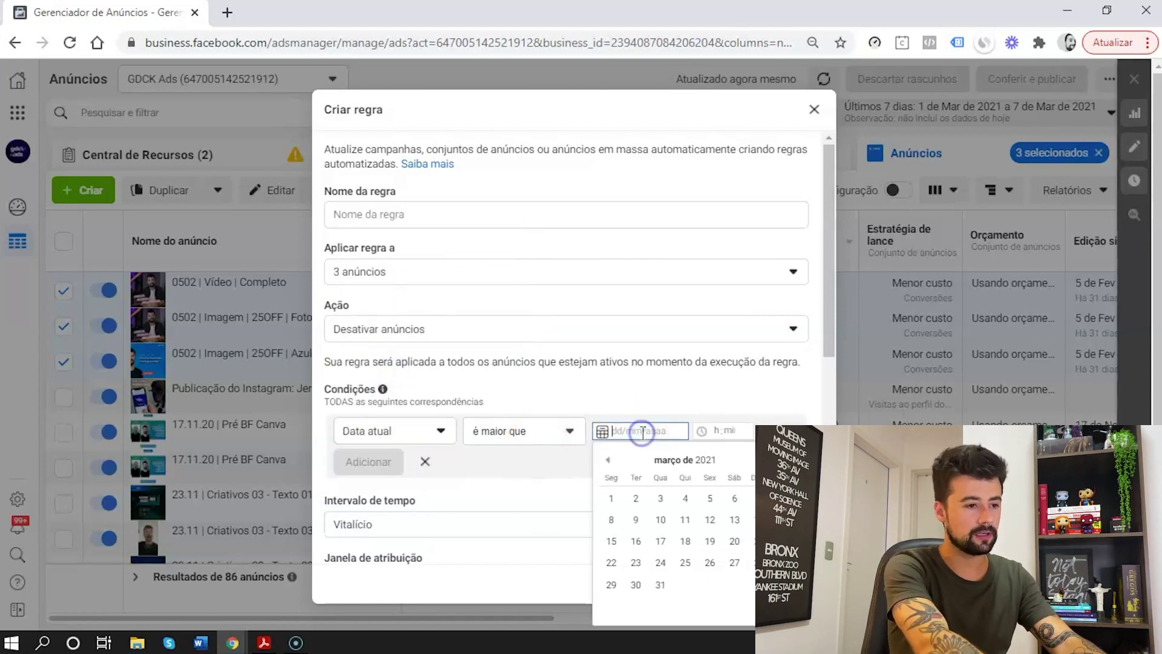
click(611, 605)
click(720, 437)
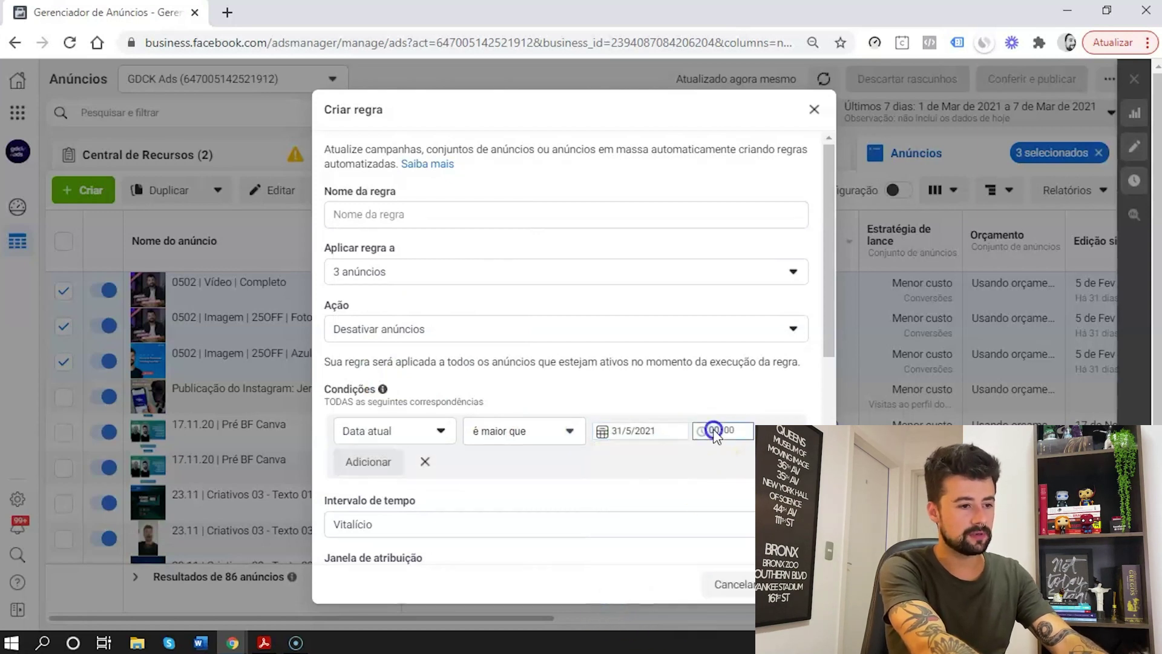
text(23)
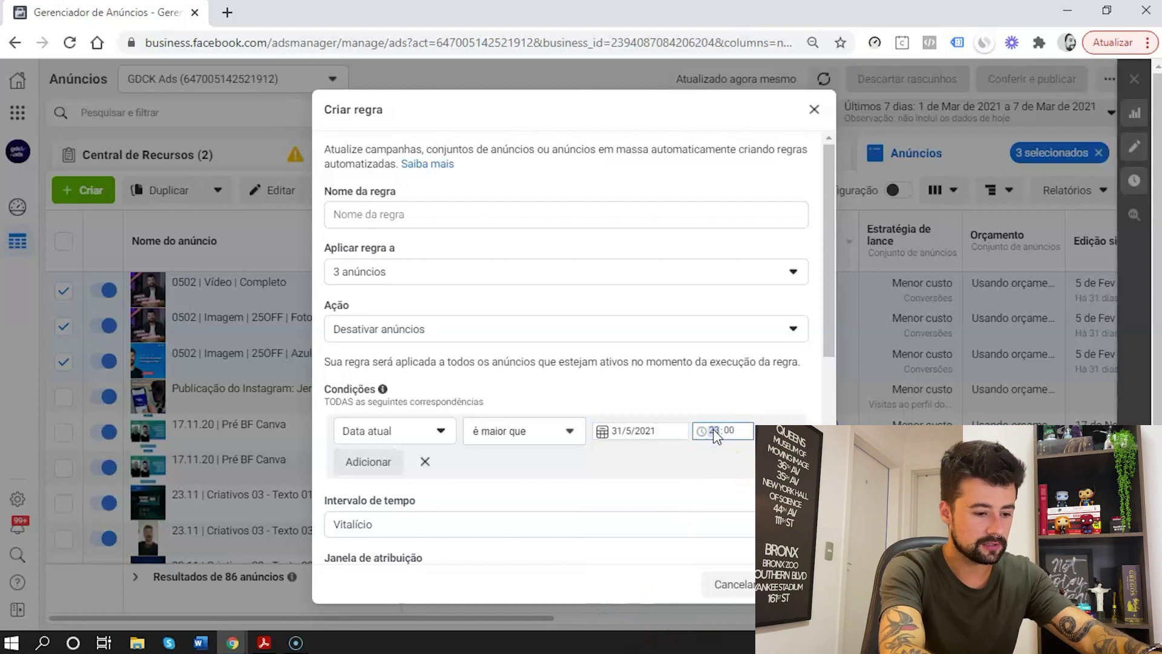
key(Tab)
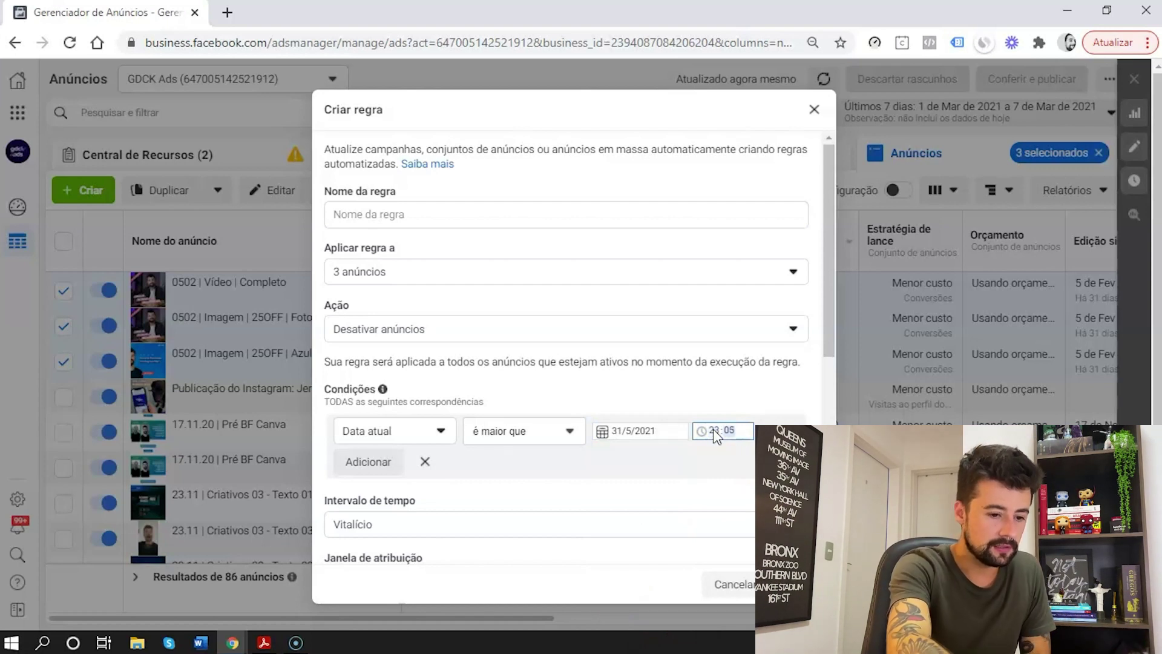
text(59)
click(667, 400)
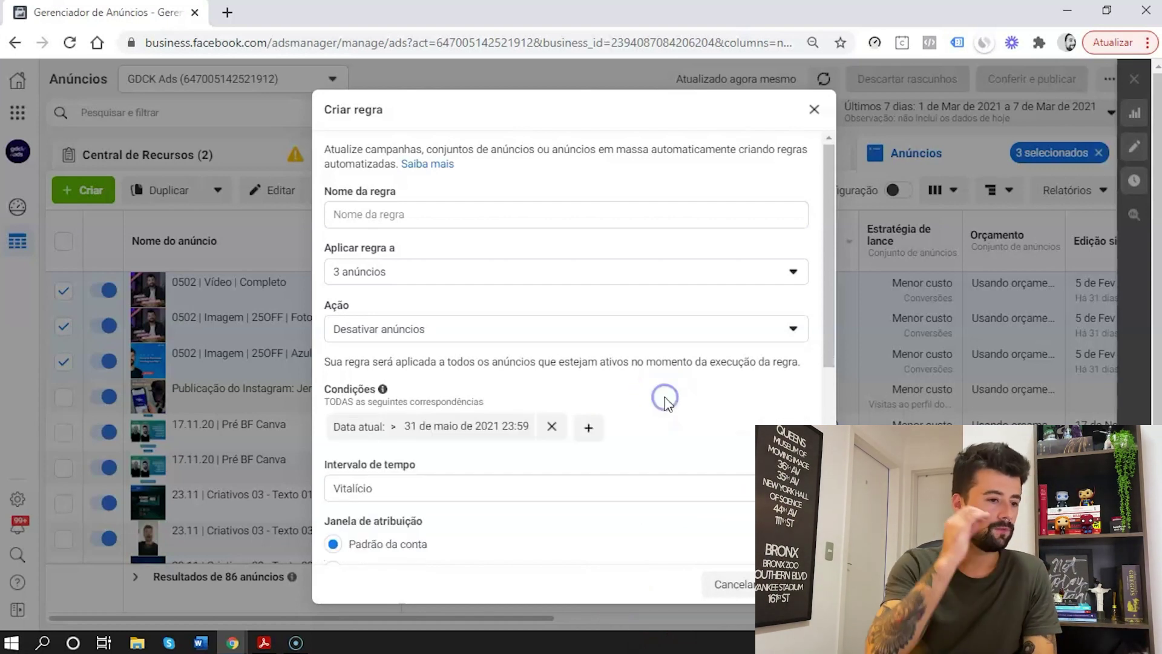